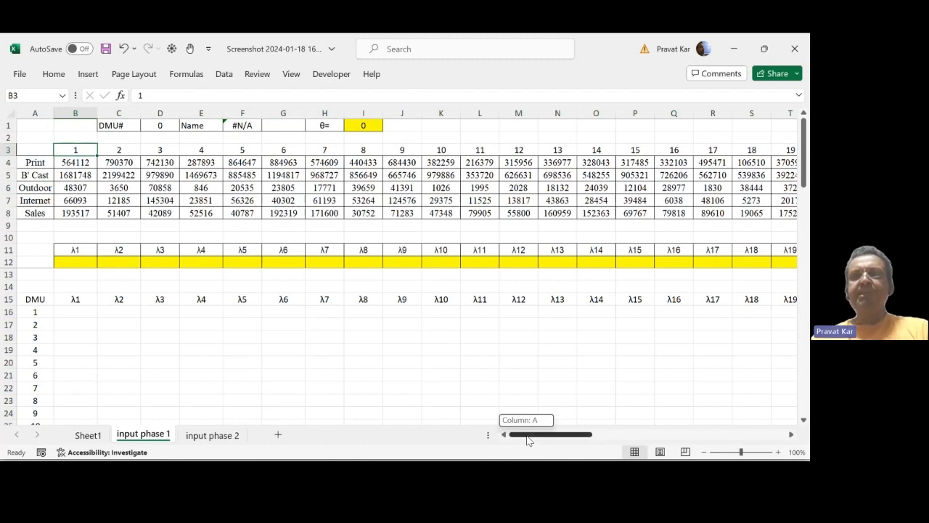
Step: Set the DMU# in cell D1 of the input phase 1 sheet to 1
drag(528, 440, 700, 440)
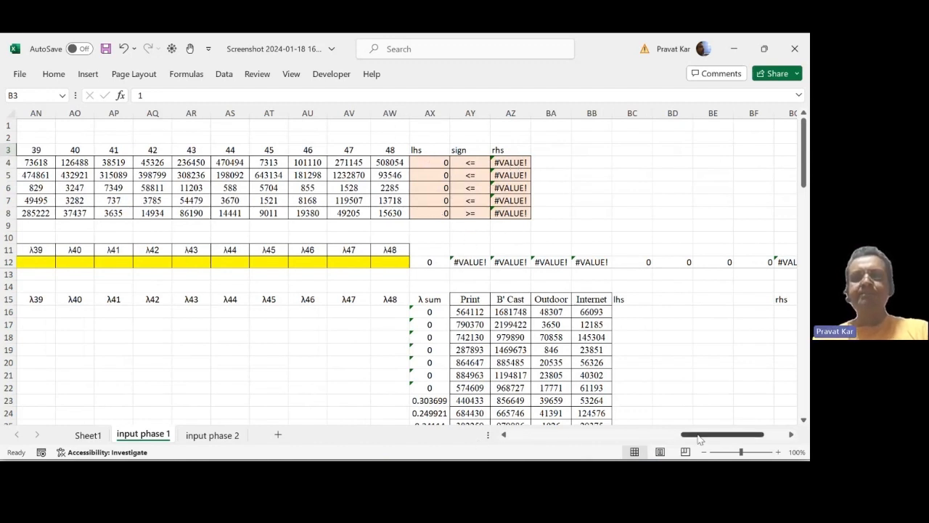
drag(698, 436, 490, 435)
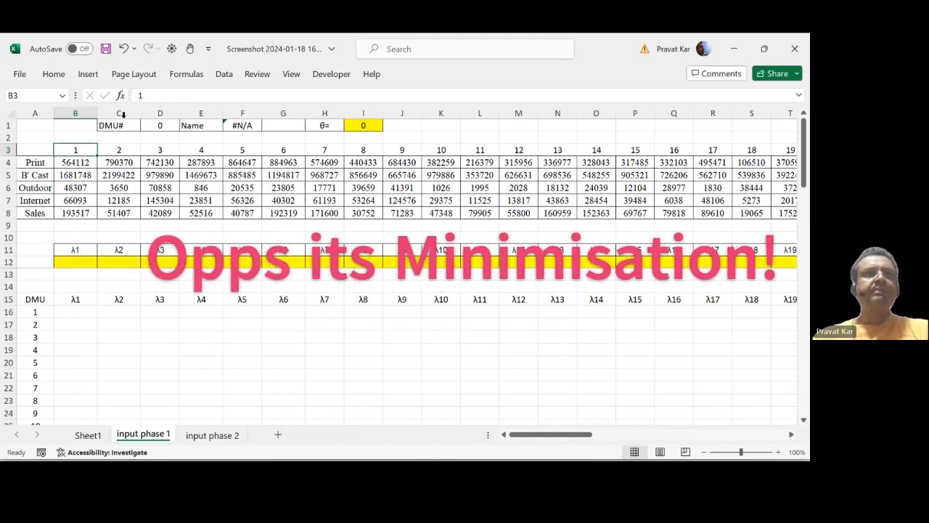
click(75, 265)
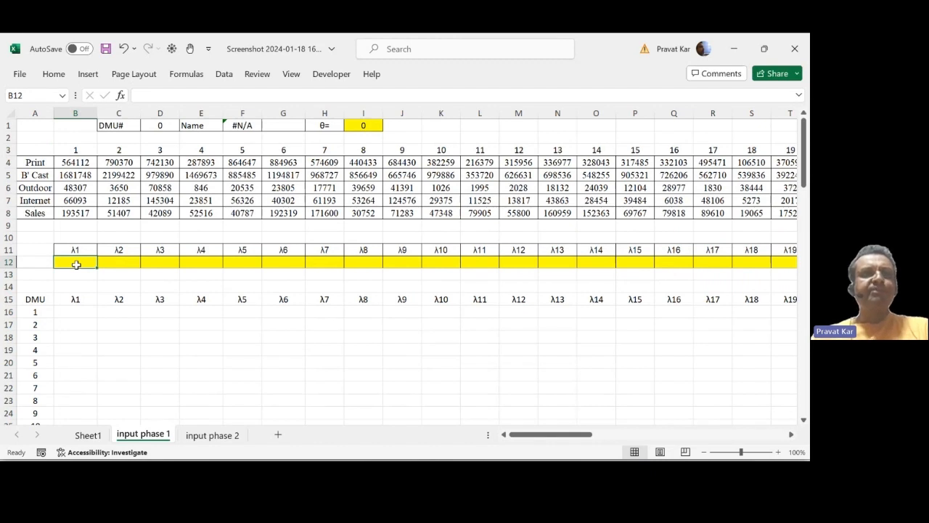
click(152, 125)
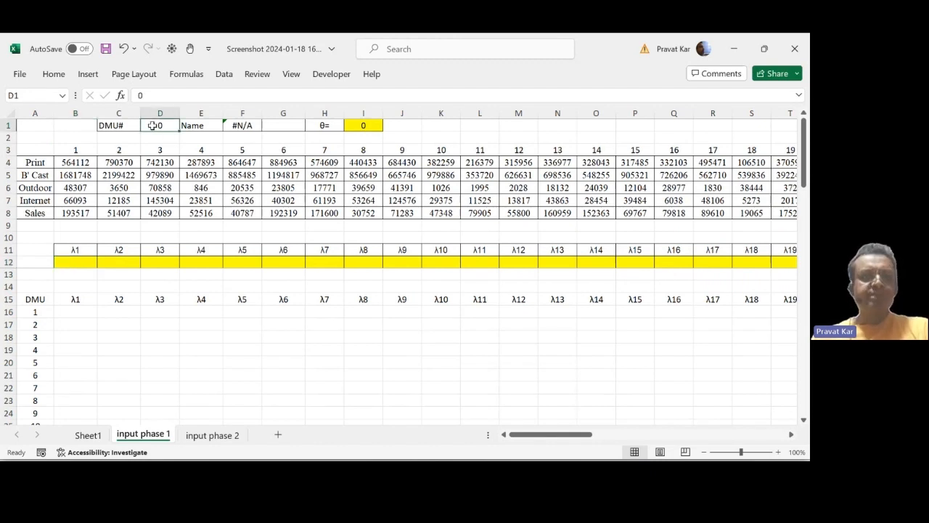
text(1)
key(Return)
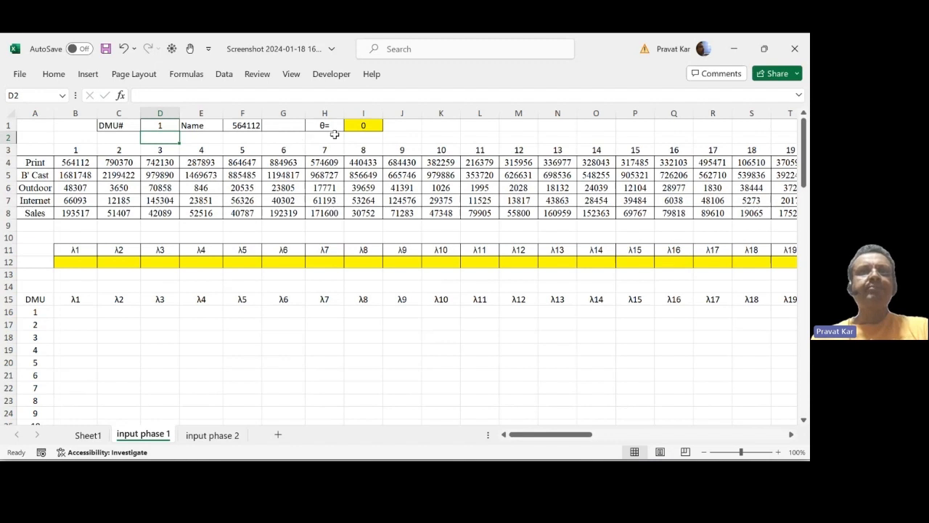
Step: Run Solver with its existing Simplex LP setup to minimise θ in I1 for DMU 1, and keep the solution
click(363, 125)
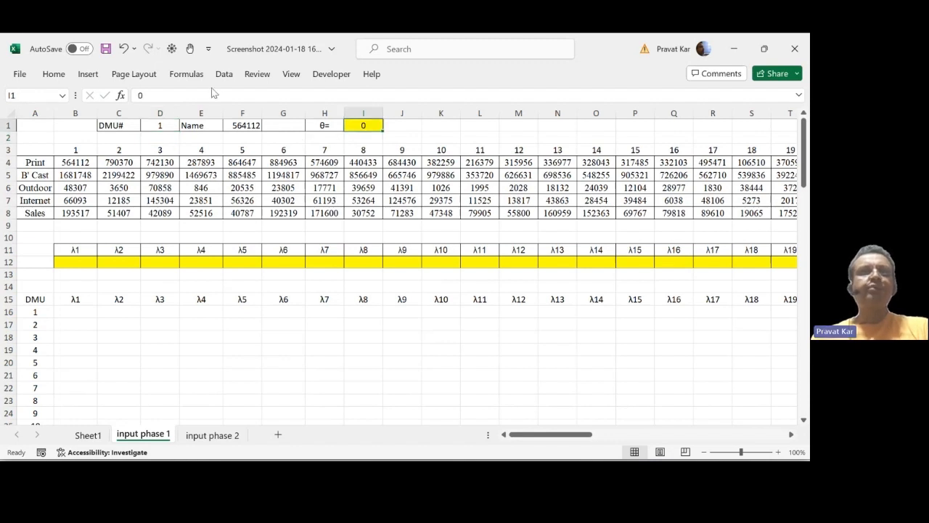
click(221, 78)
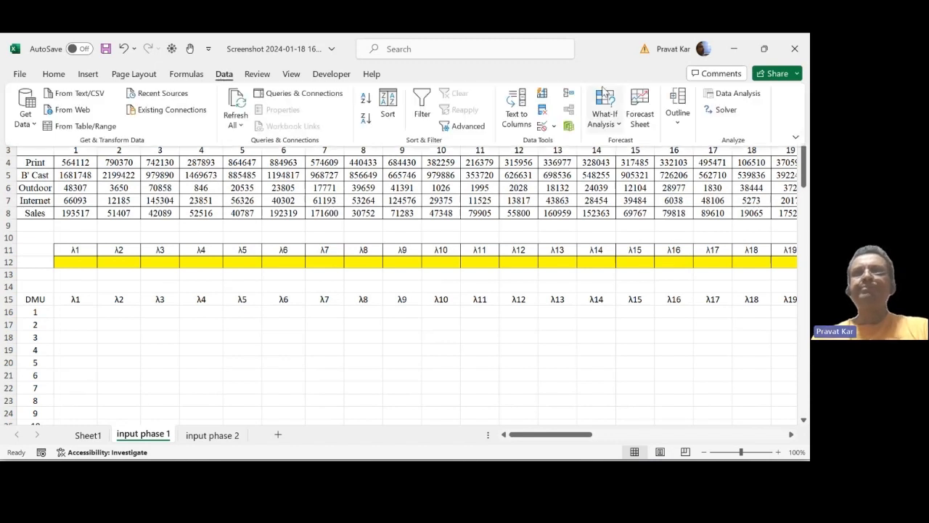
click(722, 113)
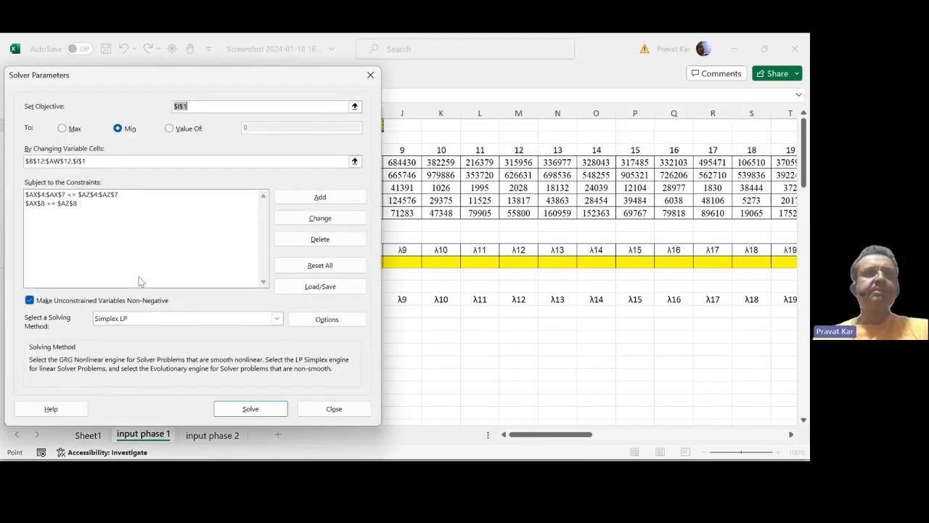
click(250, 410)
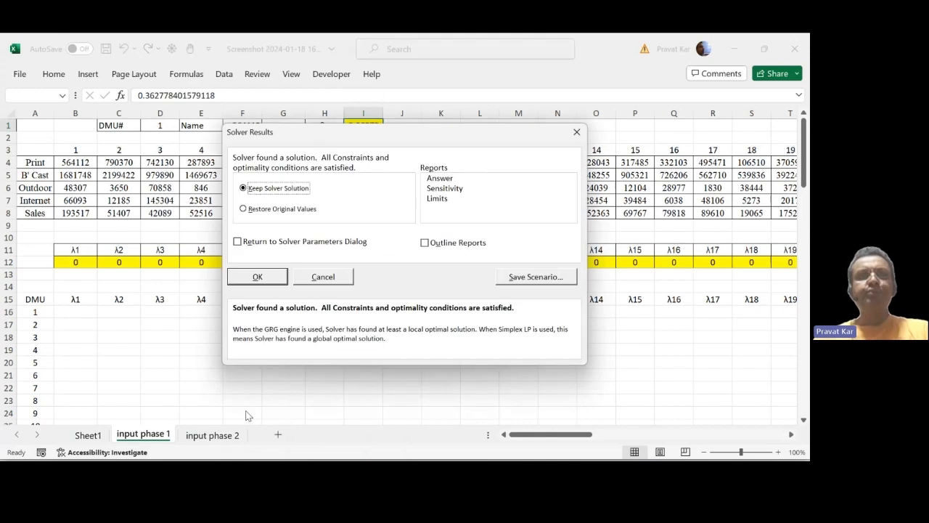
click(264, 281)
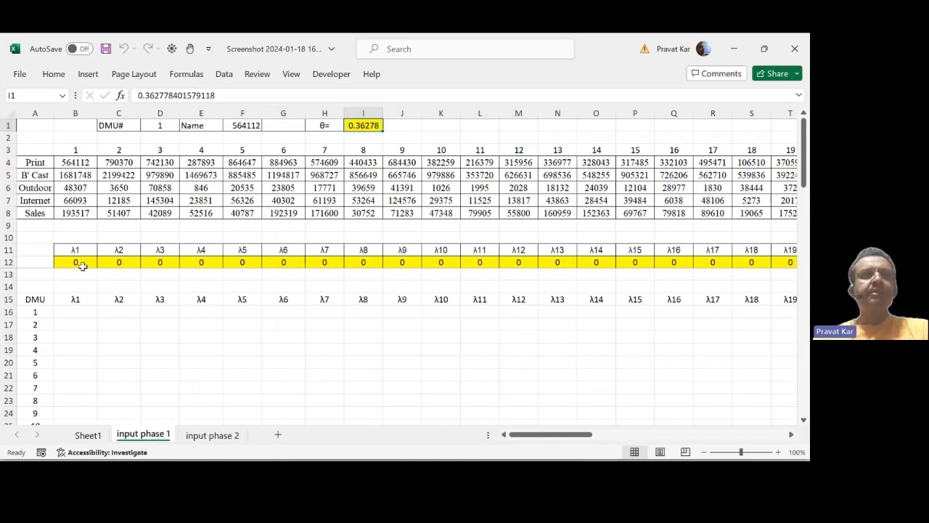
Step: Set the DMU# in D1 to 2, solve for the minimum θ again and keep the Solver solution
click(161, 125)
text(2)
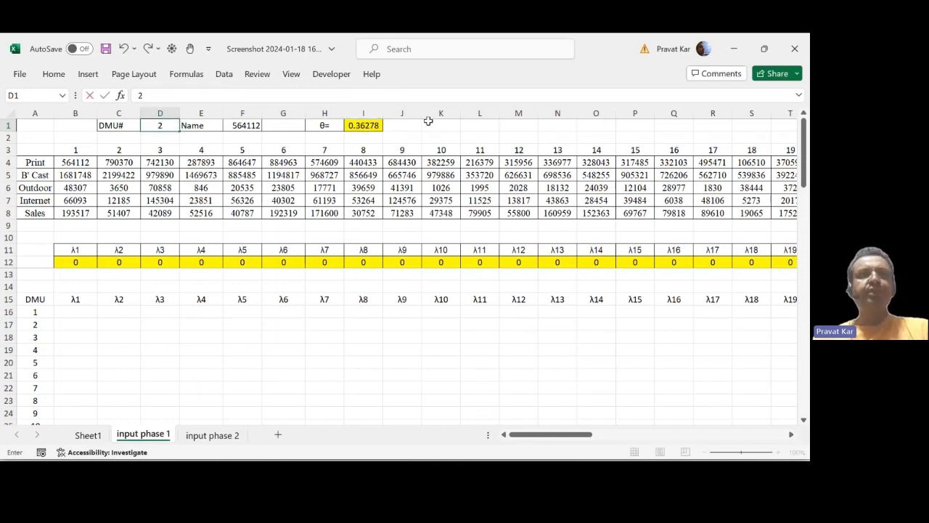
click(356, 124)
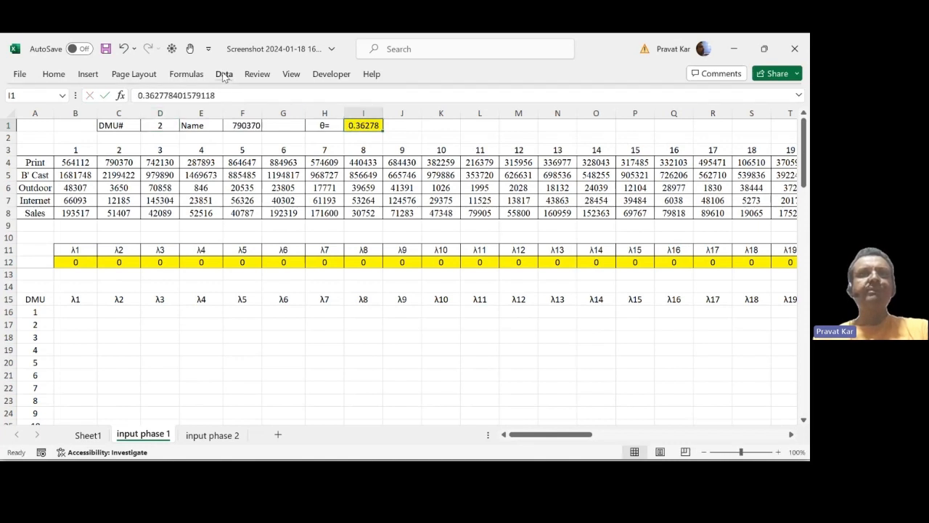
click(224, 74)
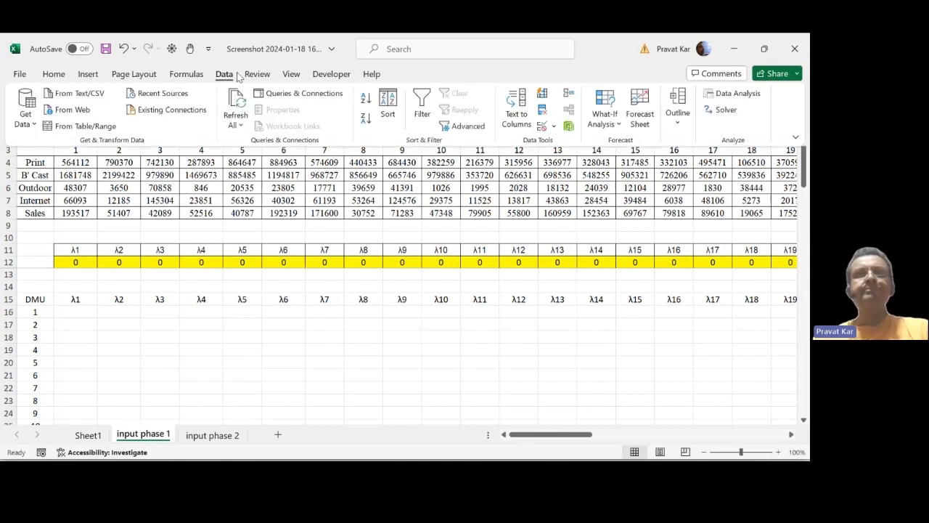
click(723, 111)
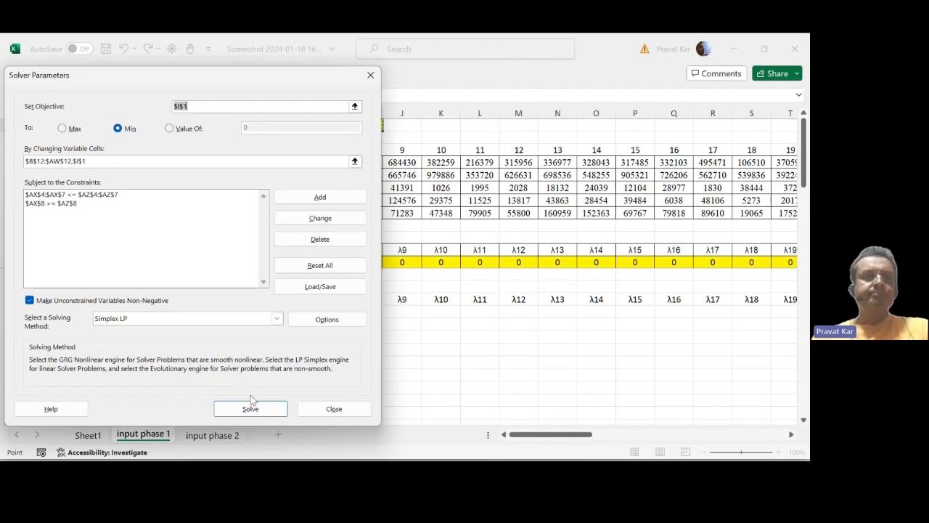
click(251, 408)
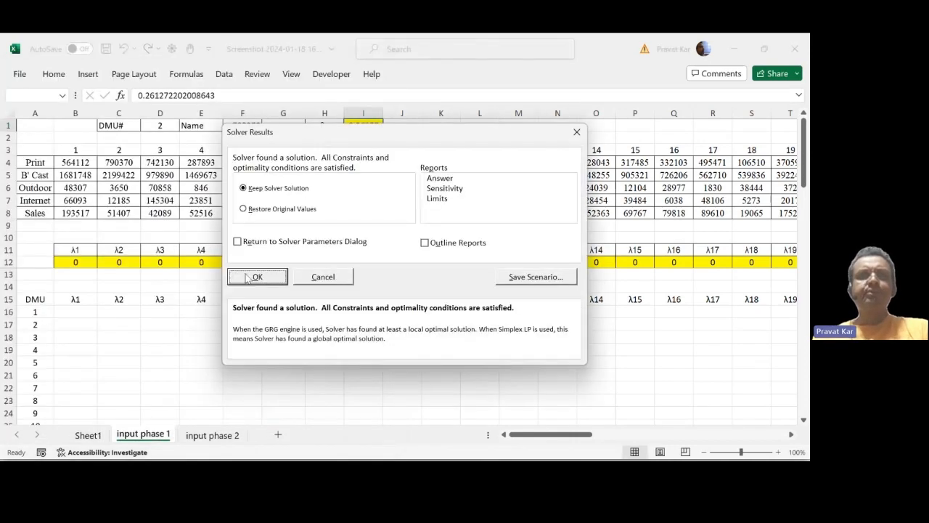
click(248, 277)
Step: Examine the constraint lhs and rhs values, the λ results across row 12, and the formulas in AX12 and AY12
drag(571, 438, 738, 439)
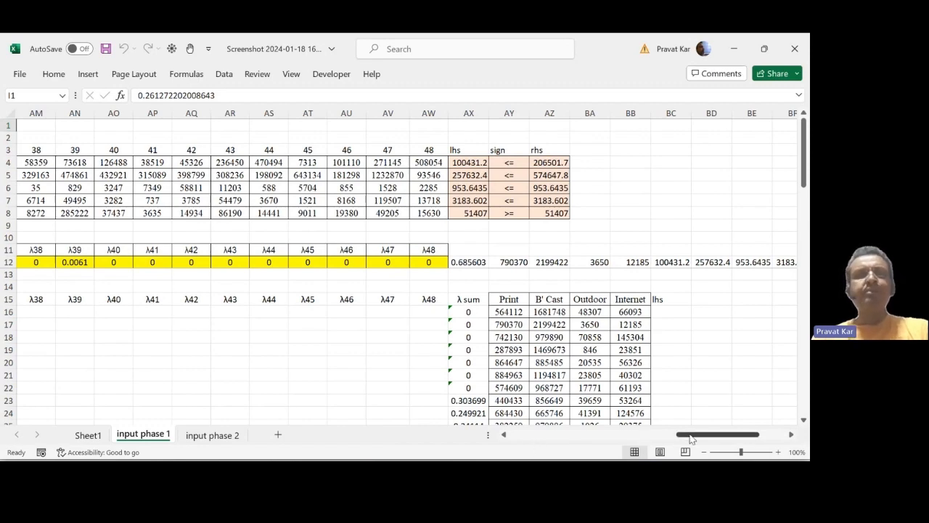
drag(691, 439, 551, 439)
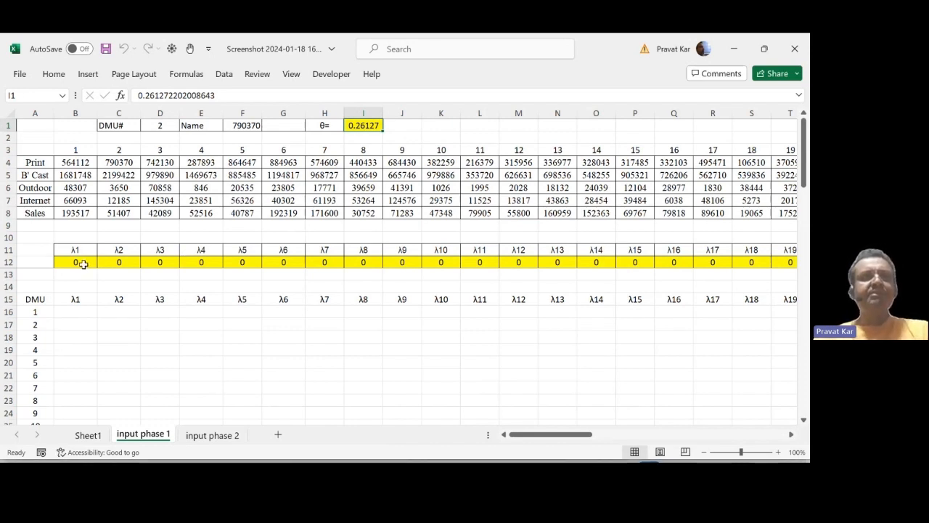
drag(84, 265, 370, 258)
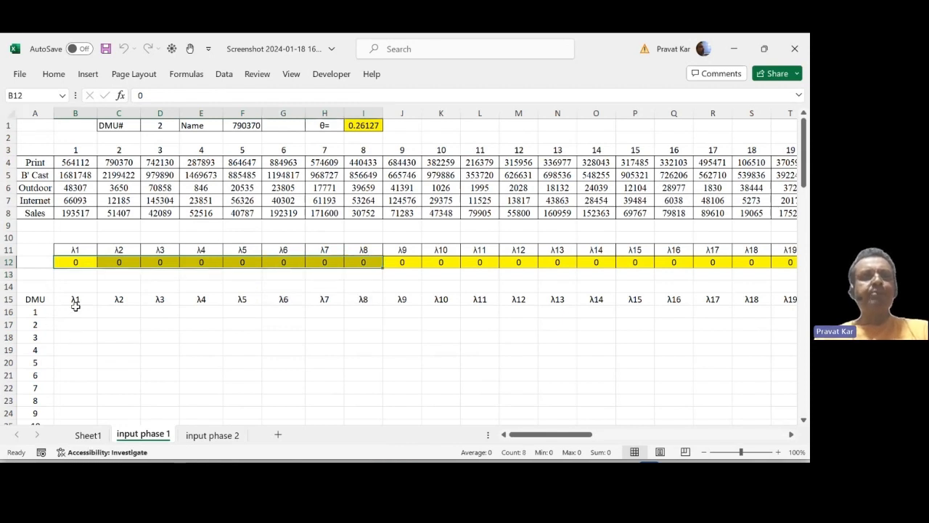
drag(78, 262, 673, 265)
click(711, 263)
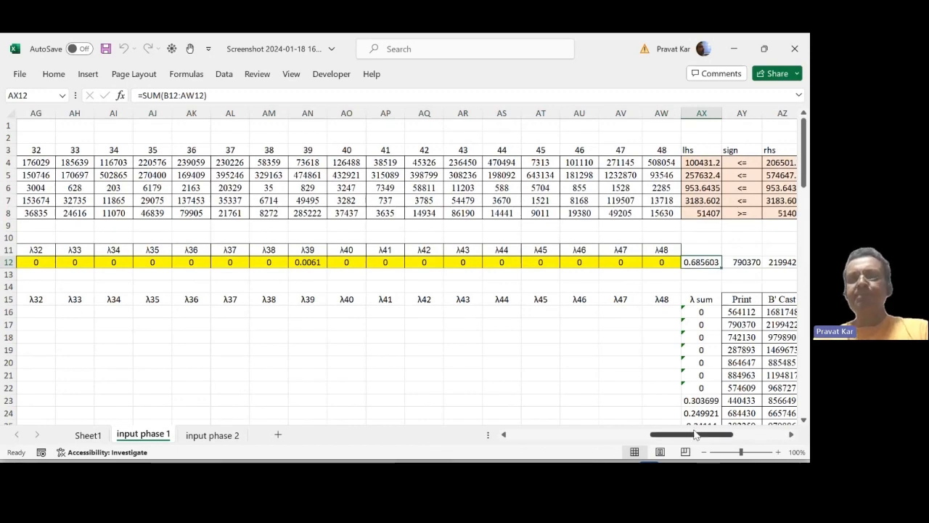
drag(694, 439, 748, 438)
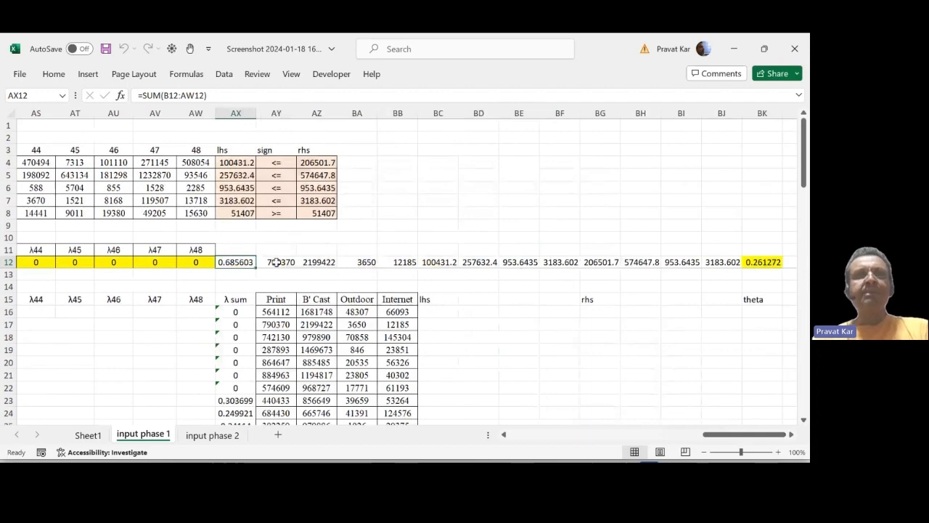
click(277, 262)
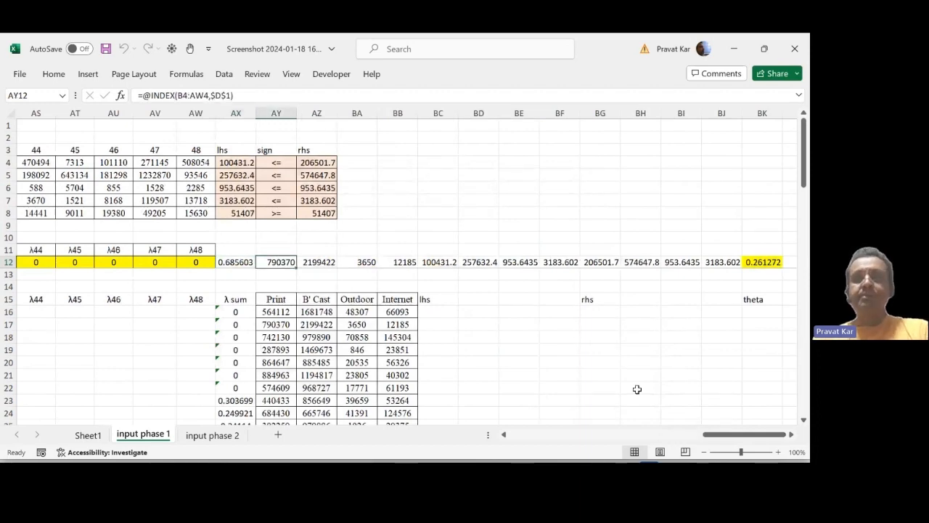
Step: Review the Print, B' Cast, Outdoor, Internet and Sales labels, and the selected DMU's input values in AY12:BB12
drag(714, 438, 449, 429)
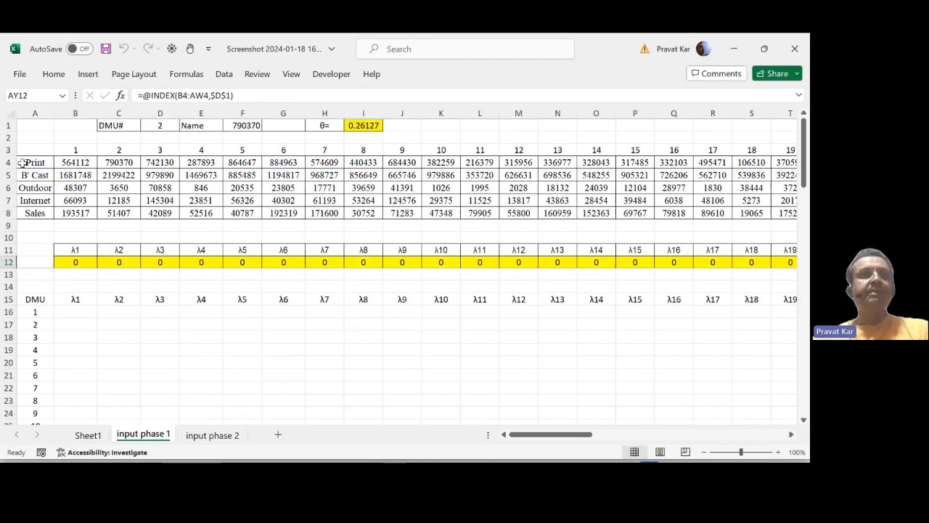
drag(24, 162, 17, 203)
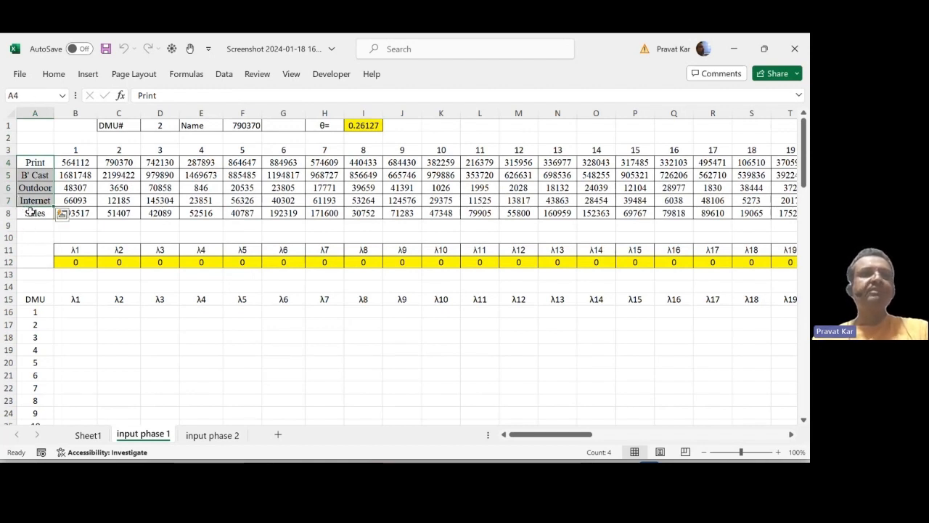
click(30, 212)
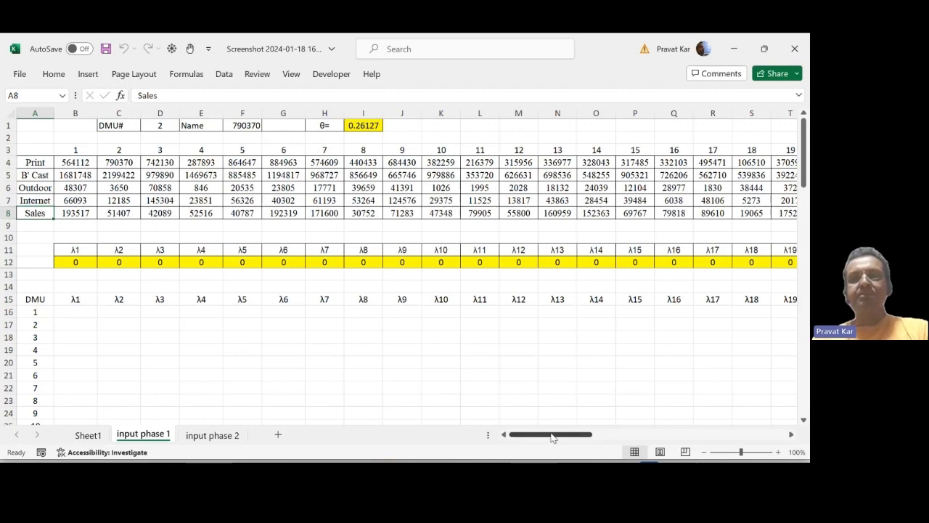
drag(553, 436, 749, 445)
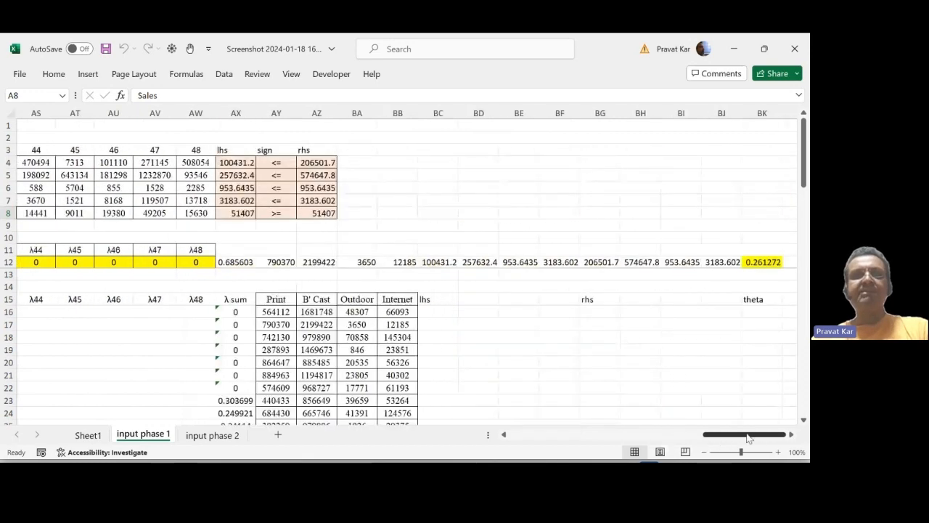
drag(283, 262, 400, 262)
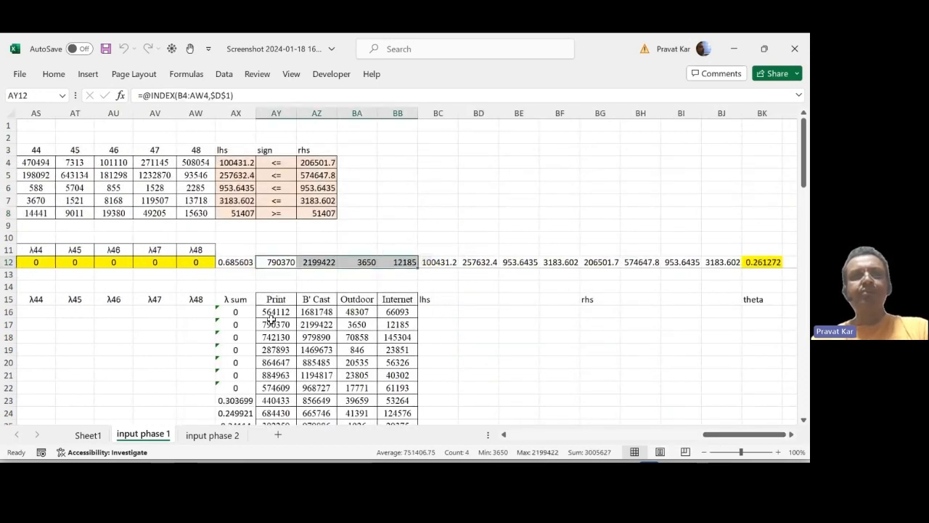
Step: Clear the old Print, B' Cast, Outdoor, Internet and λ sum entries in rows 16 to 63 of the results table
drag(276, 324, 368, 365)
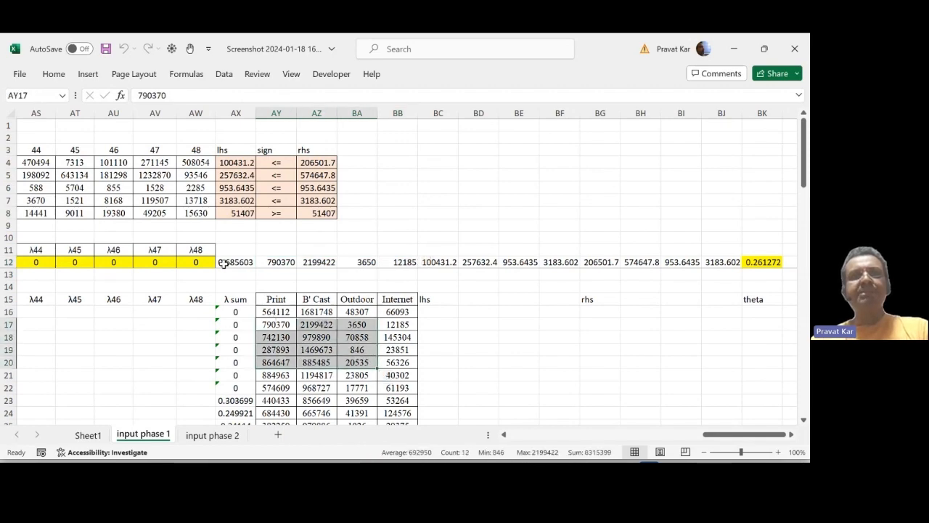
drag(273, 312, 395, 350)
key(Delete)
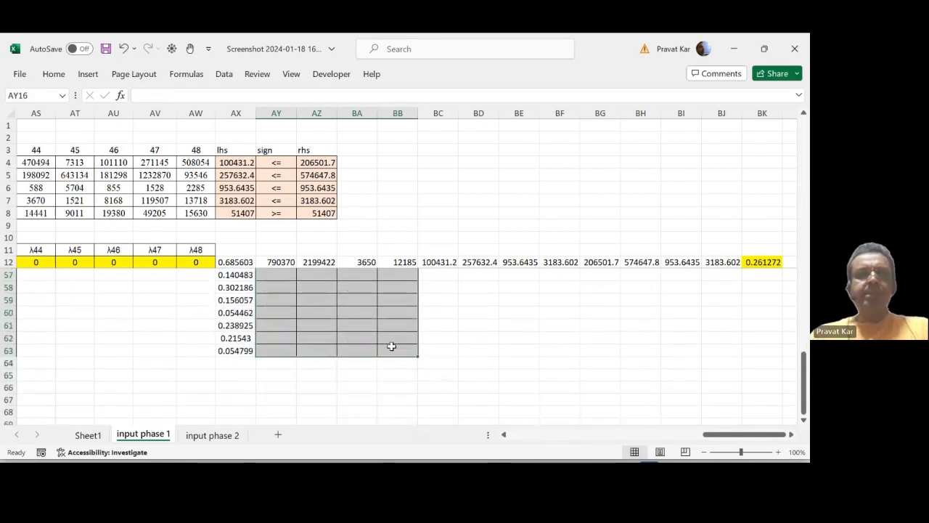
drag(239, 350, 232, 299)
key(Delete)
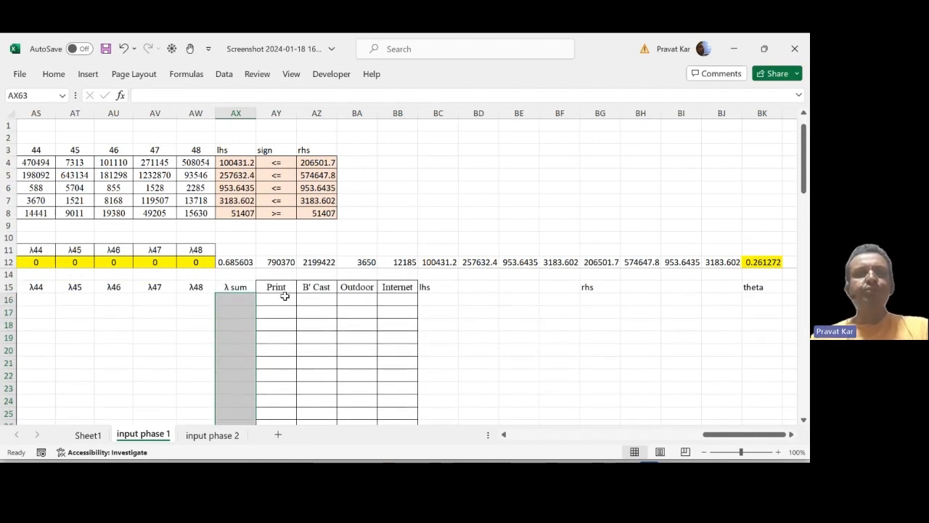
Step: Copy the row 12 results from λ1 through theta (B12:BK12) and paste them as values starting at B16
click(280, 300)
click(285, 264)
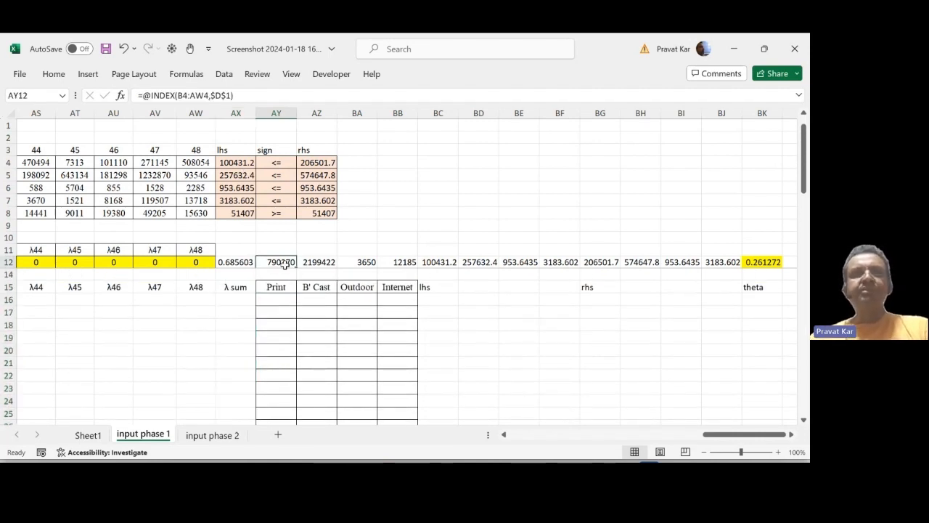
click(439, 262)
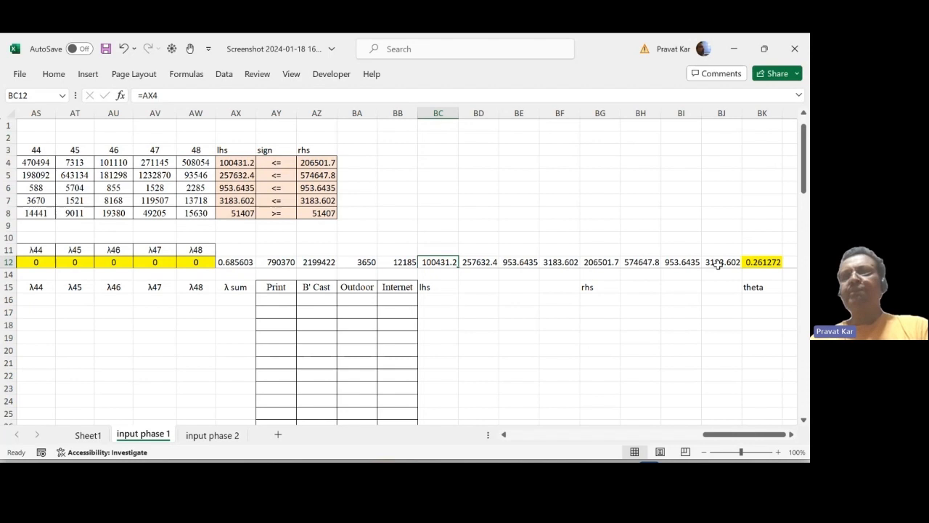
click(755, 263)
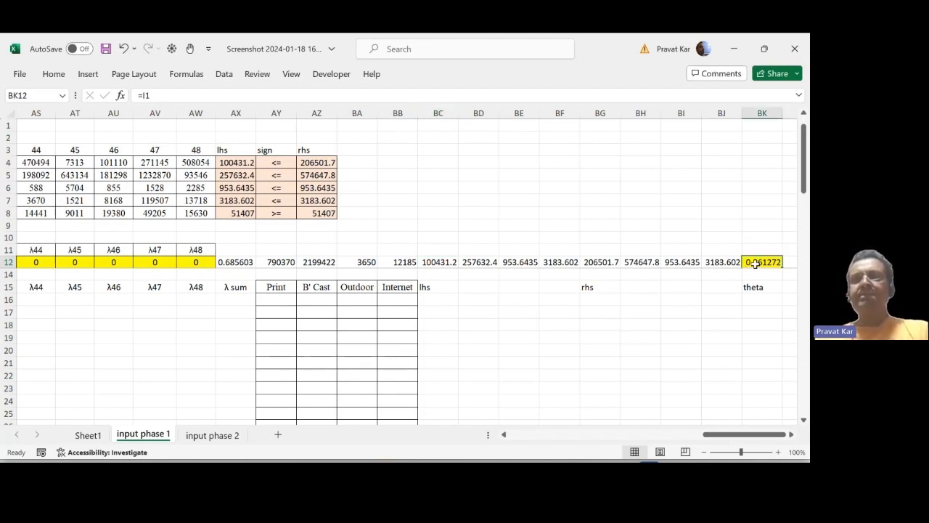
drag(751, 264, 80, 263)
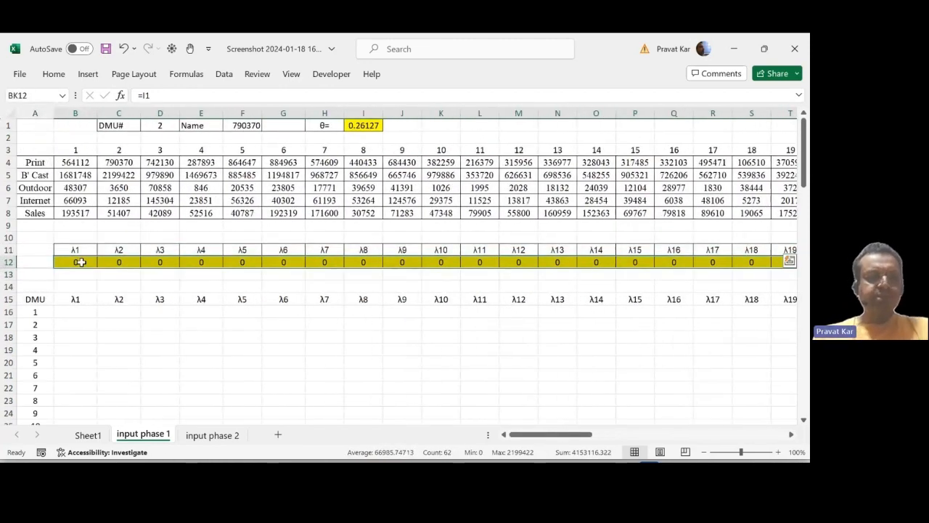
key(ctrl+c)
click(76, 312)
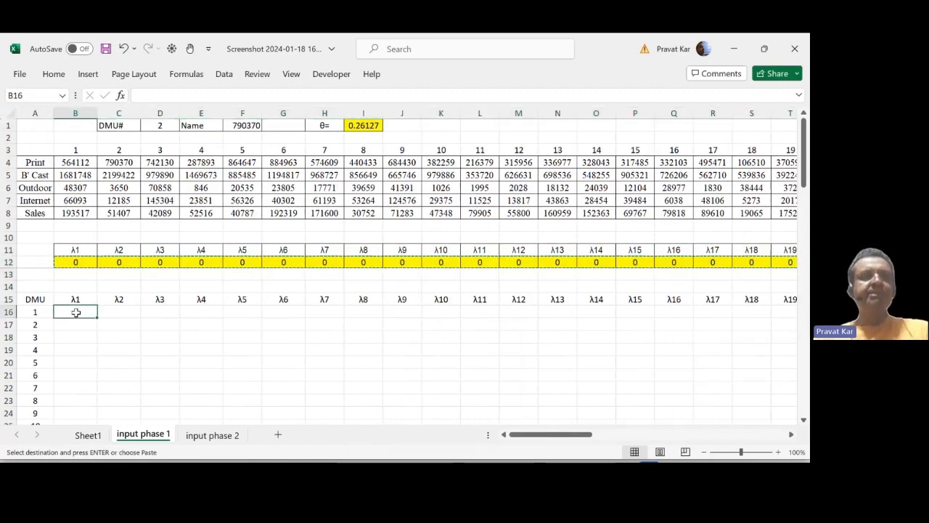
right_click(76, 312)
click(125, 122)
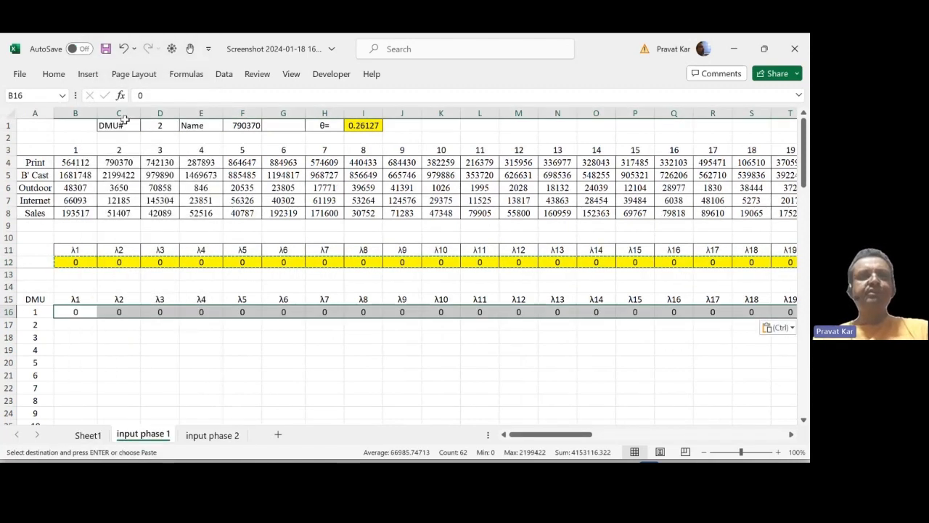
Step: Examine the pasted results across row 16, from λ1 through theta
drag(574, 435, 793, 412)
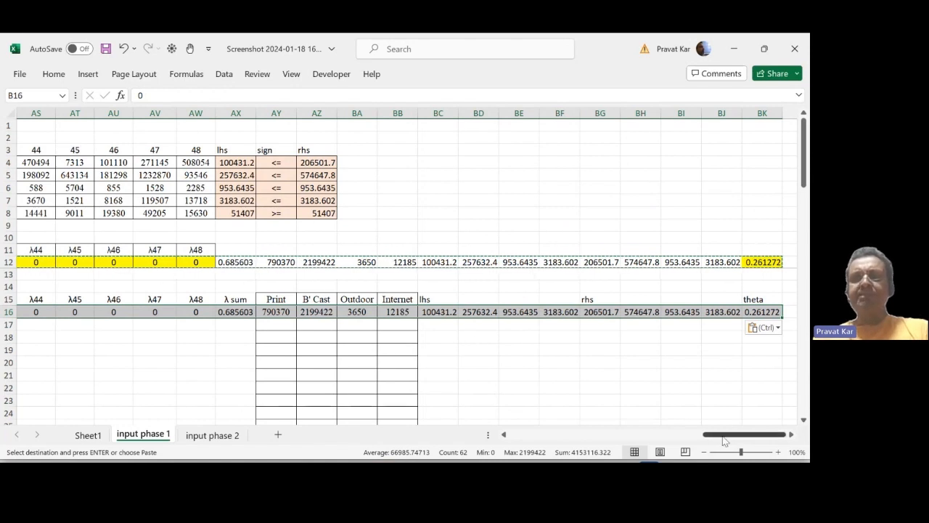
drag(720, 438, 293, 433)
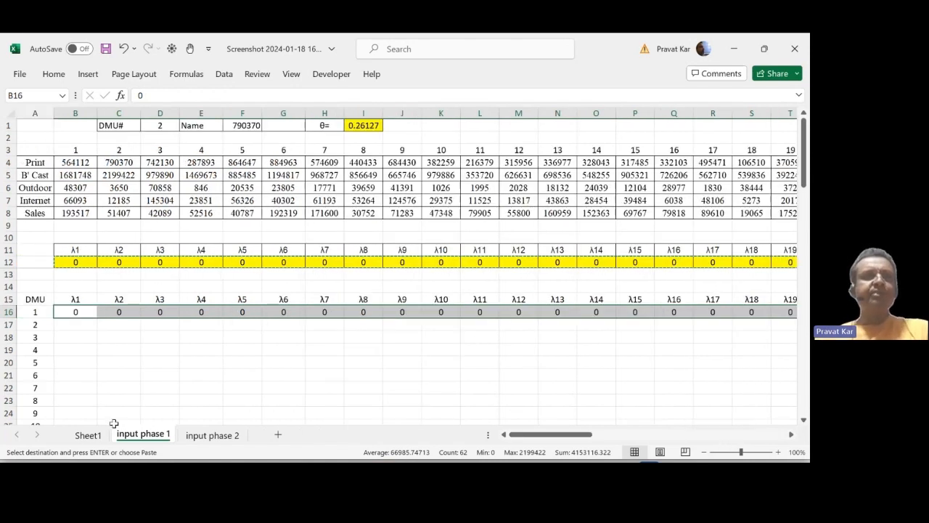
click(36, 326)
click(63, 325)
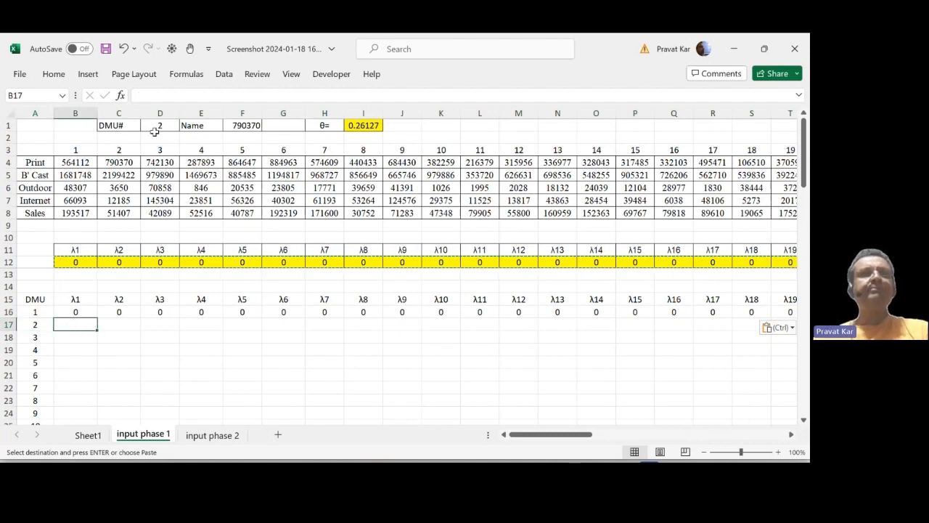
Step: Clear the pasted DMU 1 results from λ1 through theta in B16:BK16
click(72, 312)
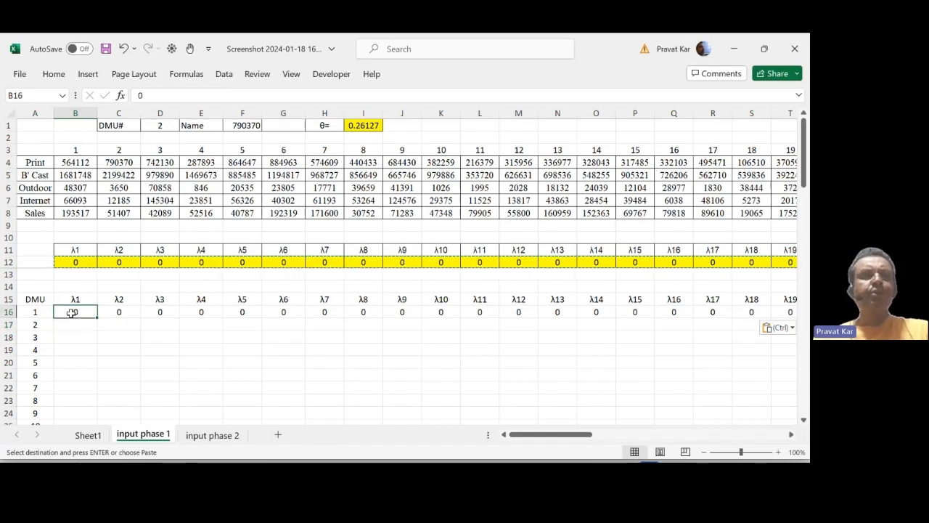
drag(71, 312, 723, 312)
key(ctrl+v)
key(Delete)
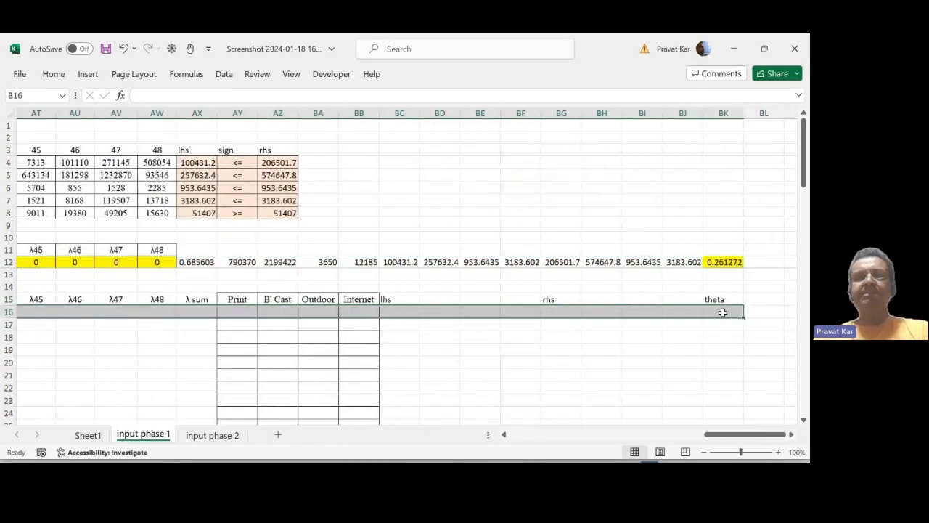
drag(735, 435, 466, 440)
click(73, 307)
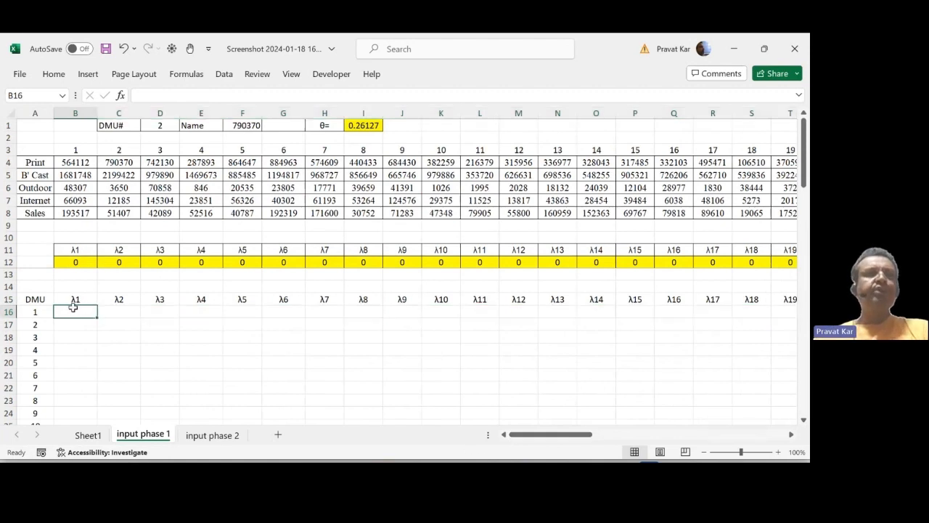
Step: Open the code of Macro2 for editing, review it together with Macro1, and return to the worksheet
click(333, 74)
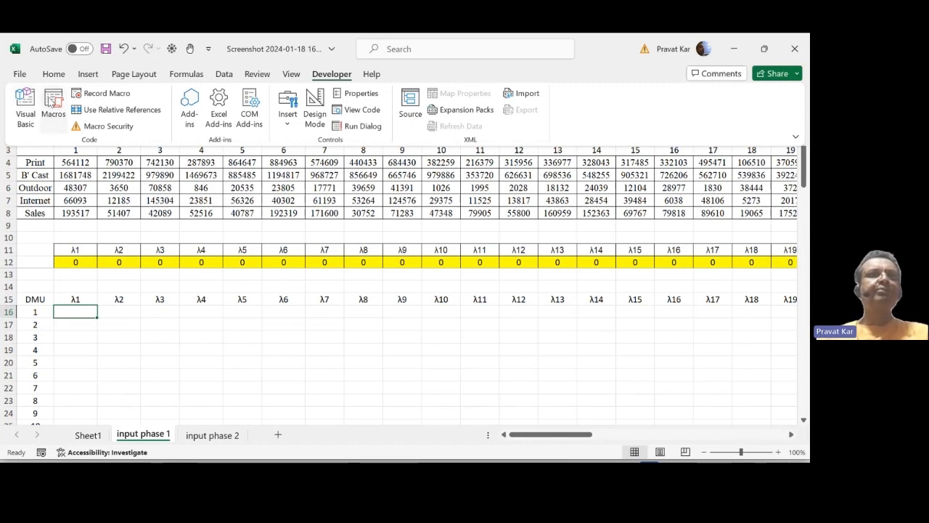
click(52, 103)
click(86, 187)
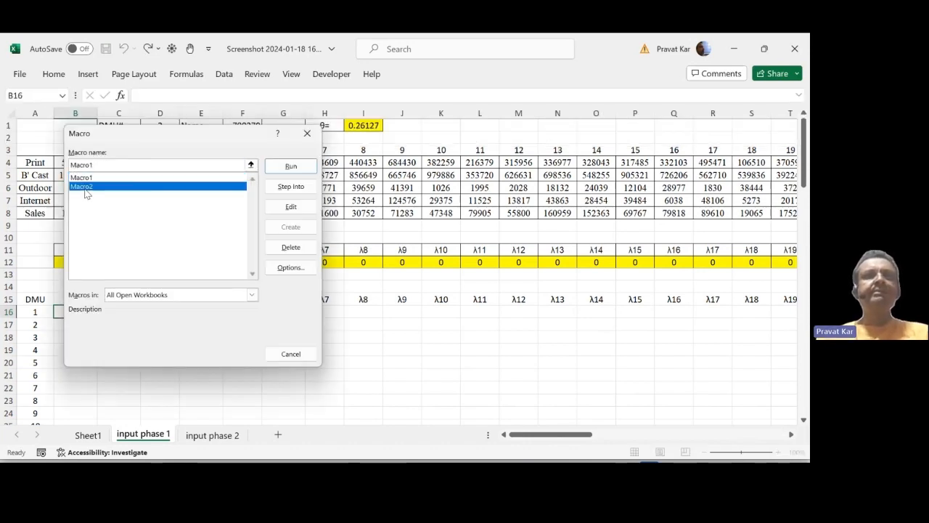
click(291, 207)
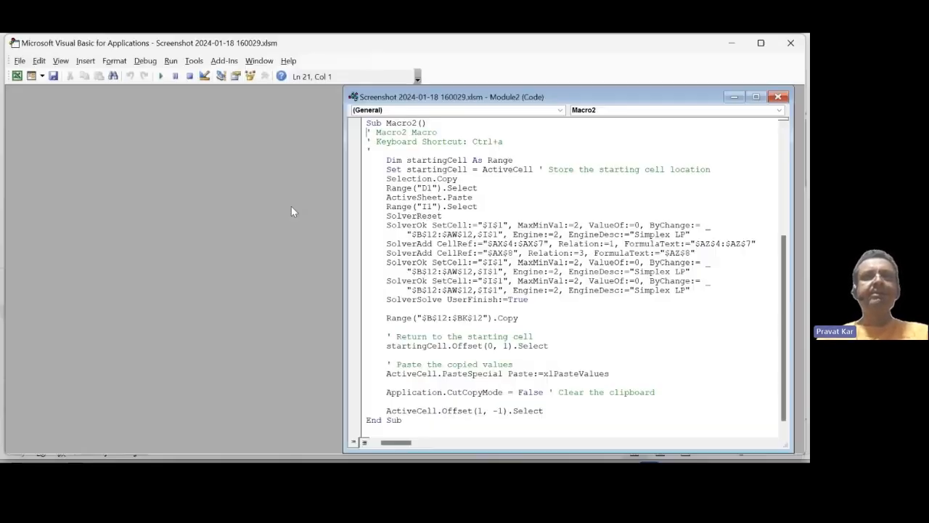
drag(785, 262, 782, 134)
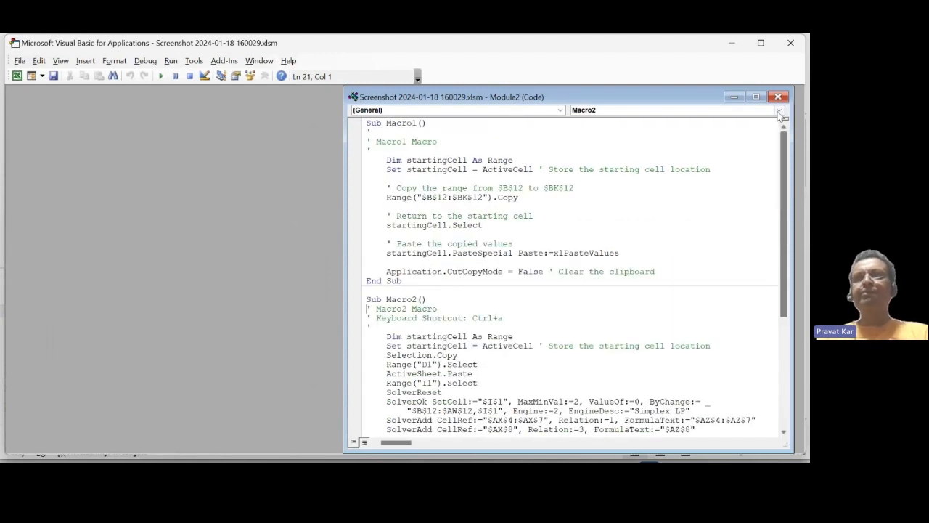
click(734, 96)
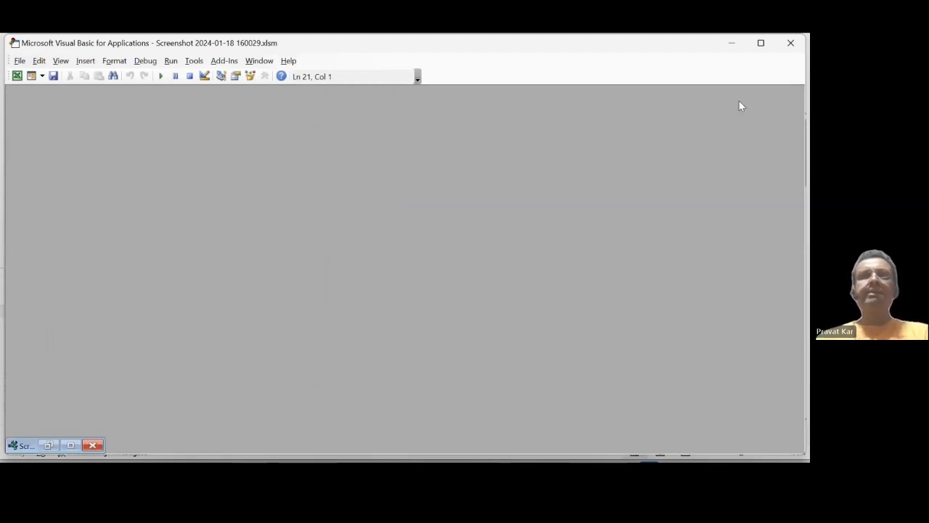
click(791, 44)
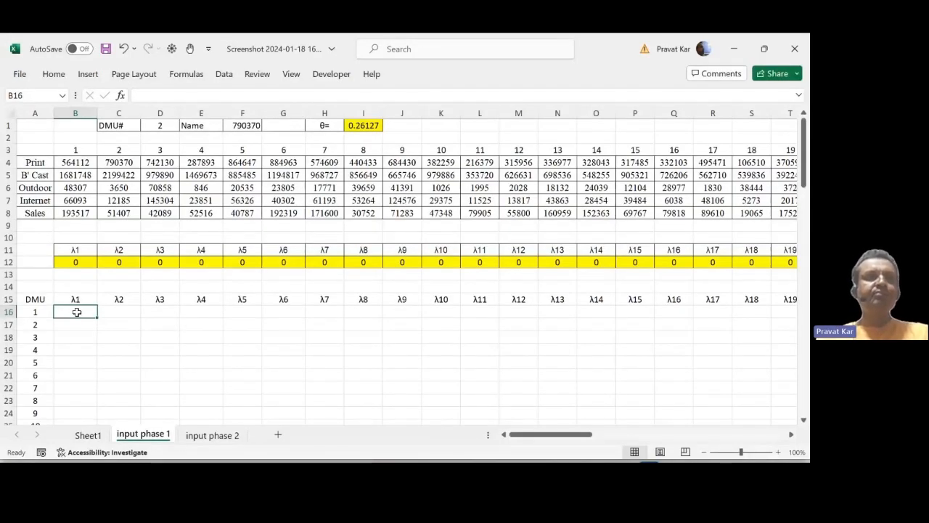
Step: Run Macro2 on DMU 1 from A16 to solve and record its results, and compare row 12 with row 16 through theta
click(39, 313)
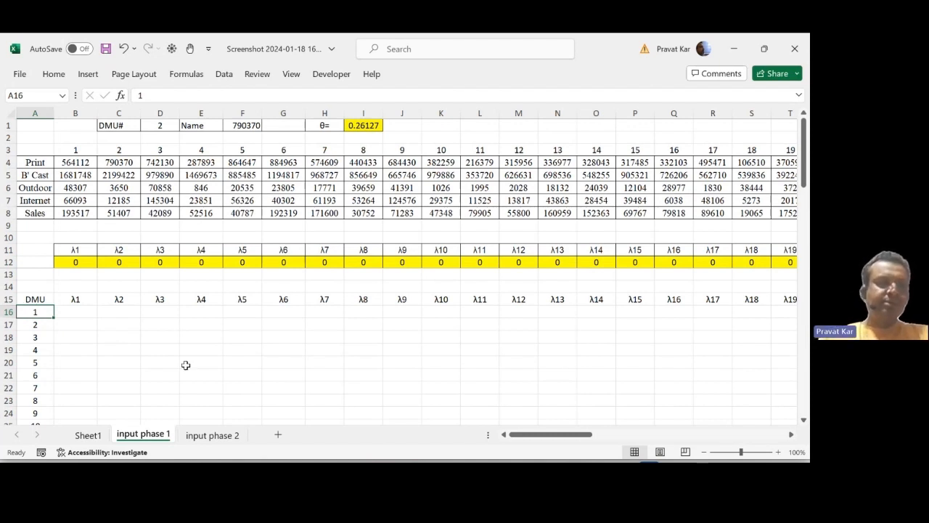
key(ctrl+q)
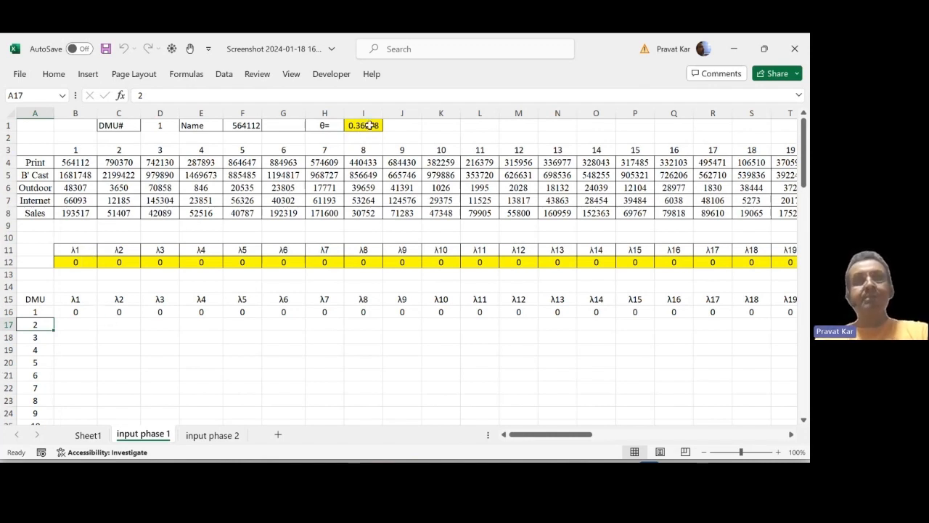
click(82, 266)
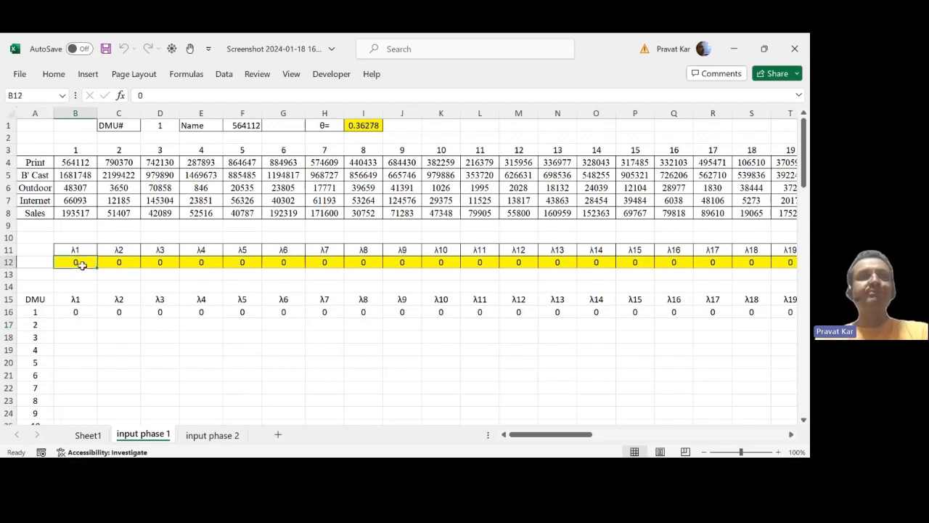
drag(82, 266, 806, 262)
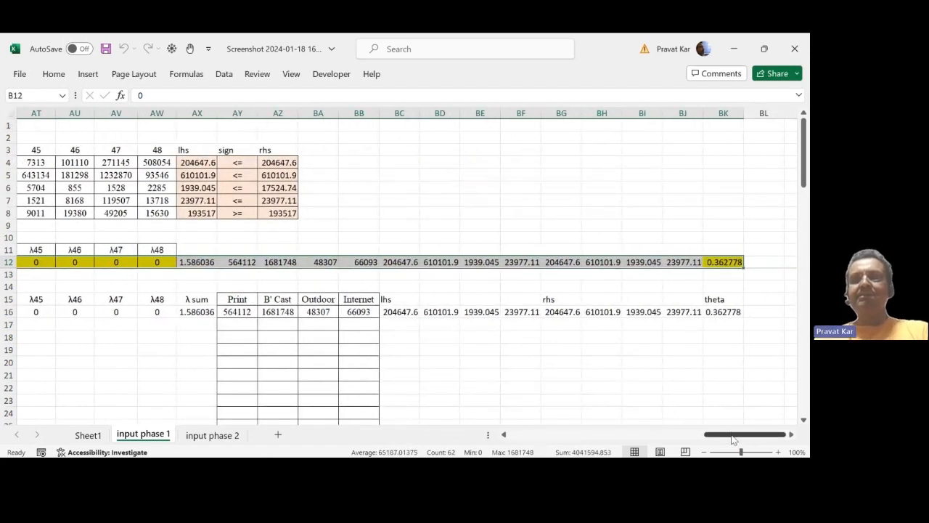
drag(735, 435, 439, 436)
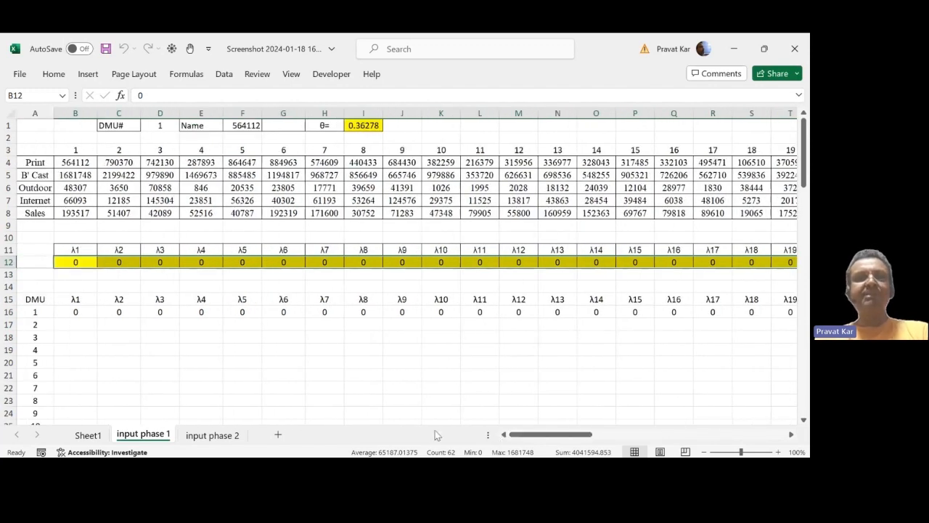
mouse_move(563, 438)
mouse_down()
mouse_move(758, 441)
mouse_move(563, 435)
mouse_up()
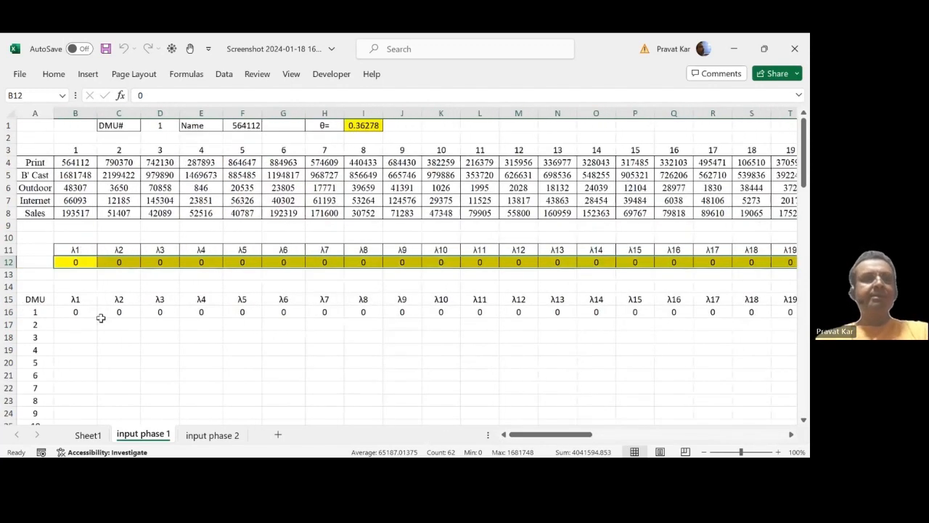
Step: Run Macro2 once for each of DMUs 2 through 41, starting from A17, to record their solved results in rows 17 to 56
click(38, 326)
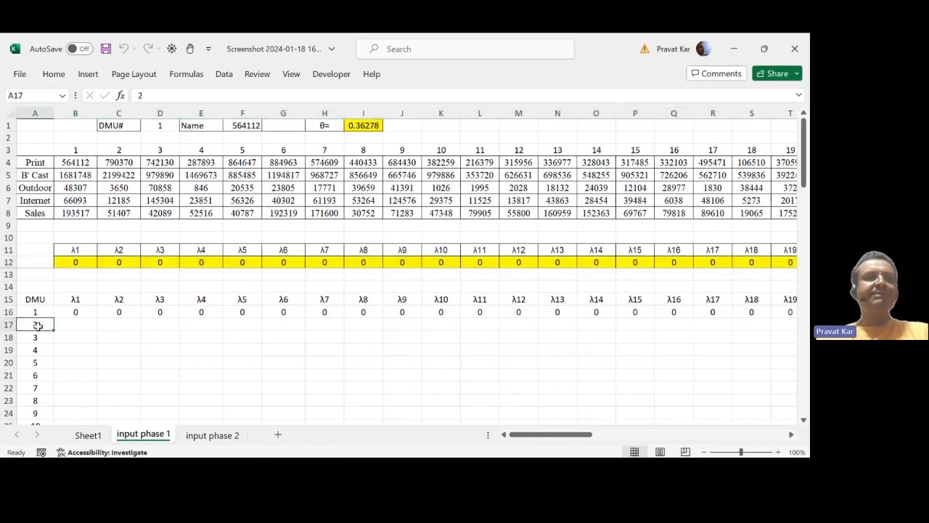
key(ctrl+q)
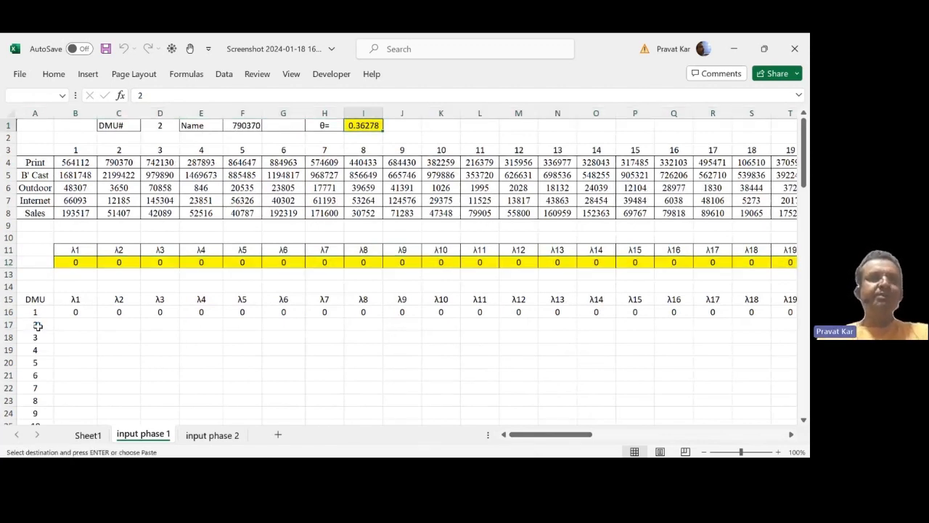
key(ctrl+q)
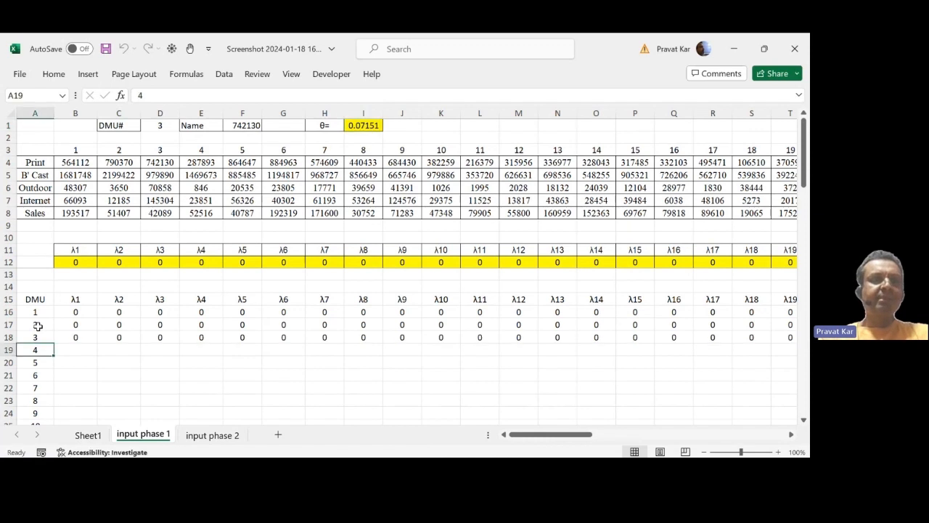
key(ctrl+q)
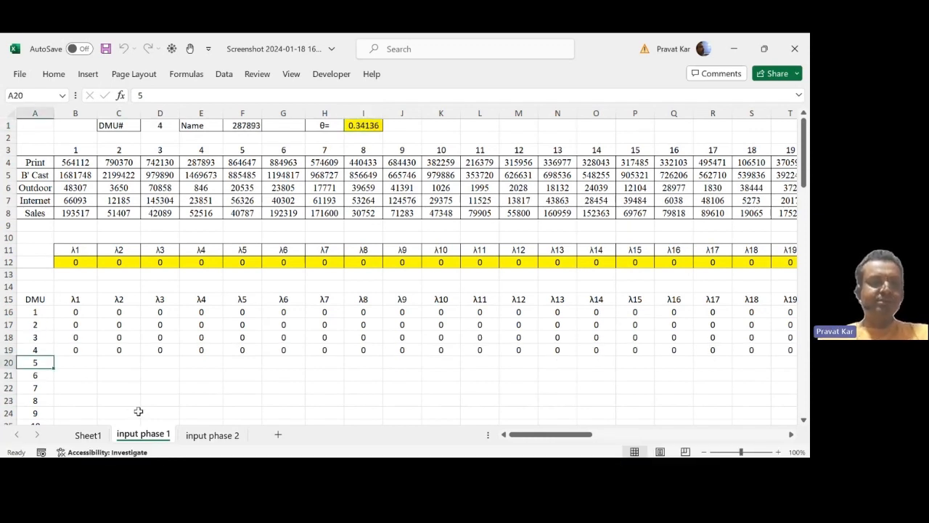
key(ctrl+q)
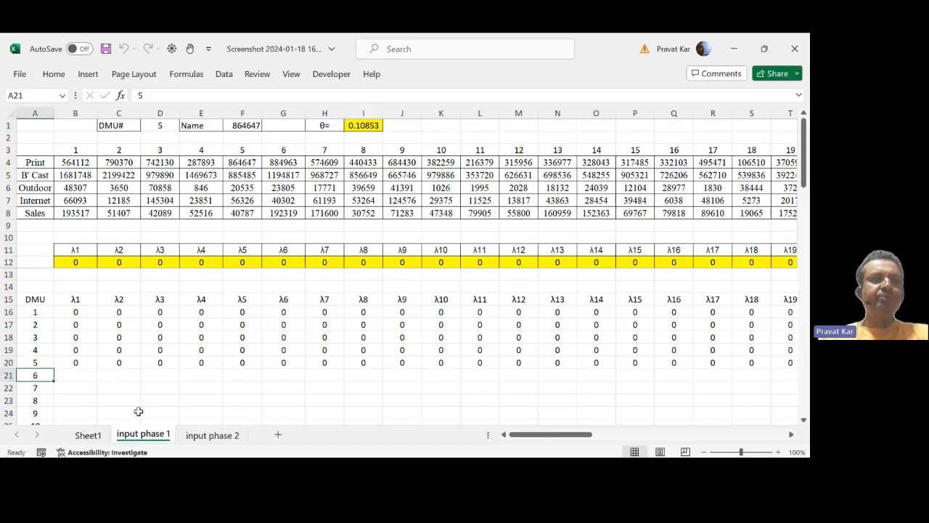
key(ctrl+q)
key(ctrl+q)
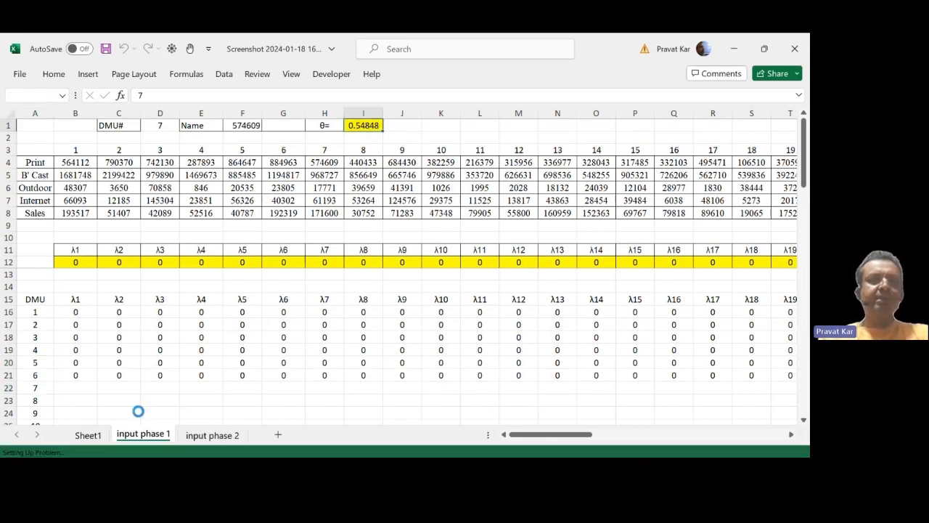
key(ctrl+q)
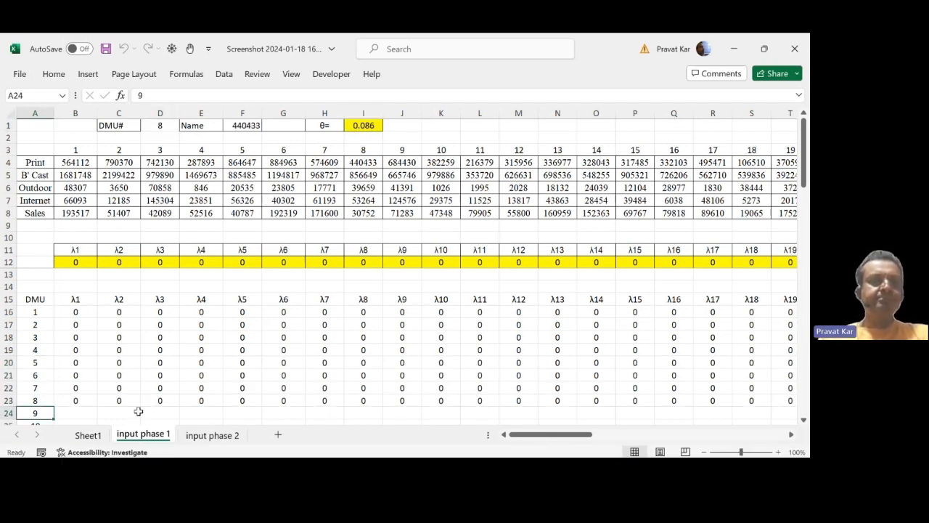
key(ctrl+q)
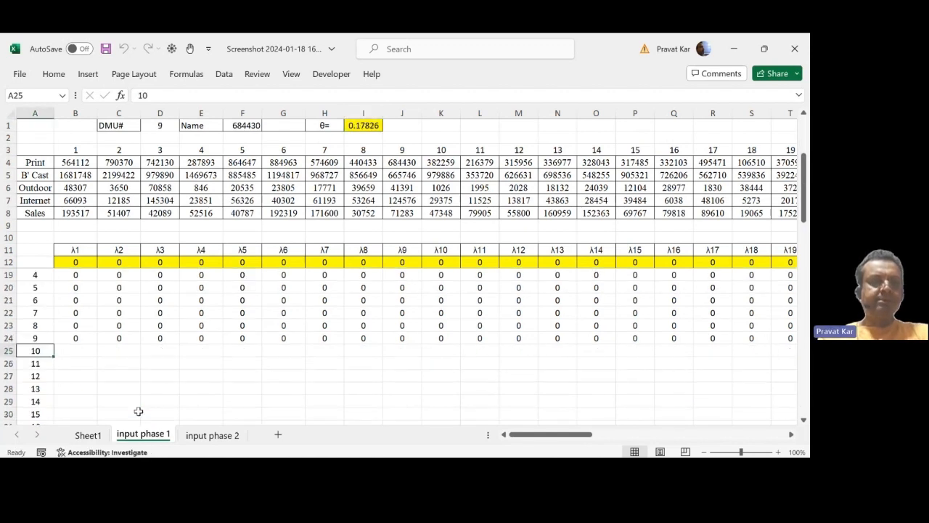
key(ctrl+q)
key(ctrl+q)
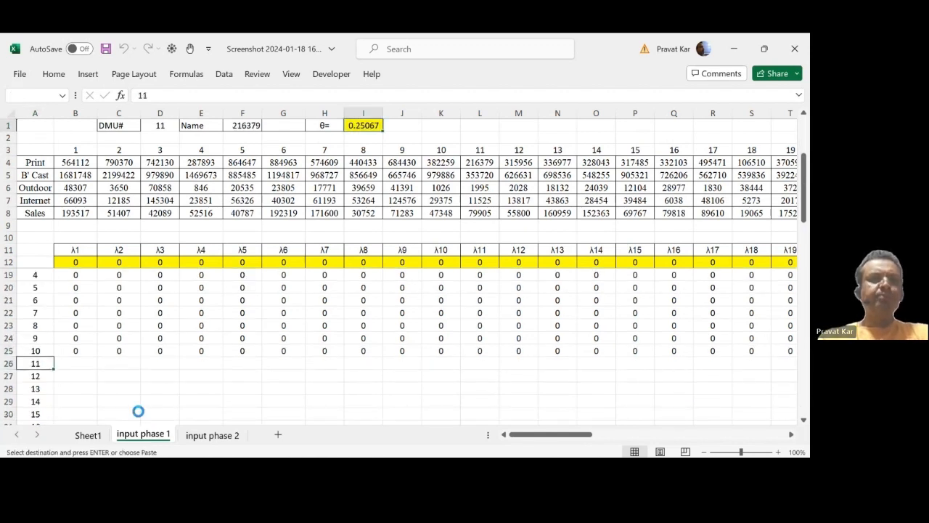
key(ctrl+q)
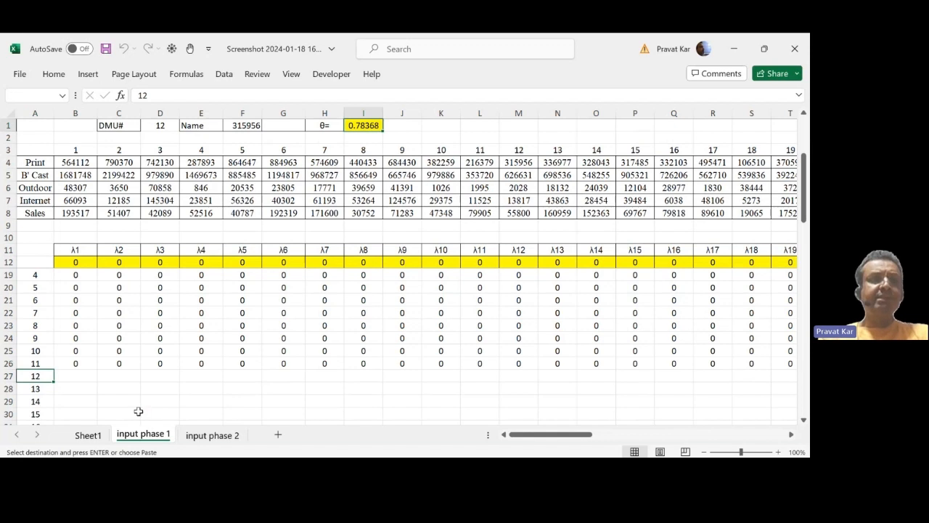
key(ctrl+q)
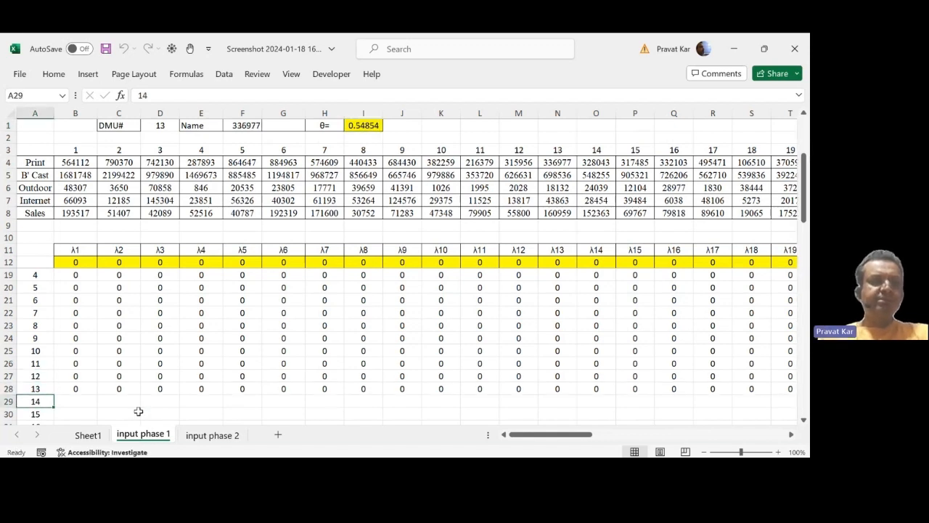
key(ctrl+q)
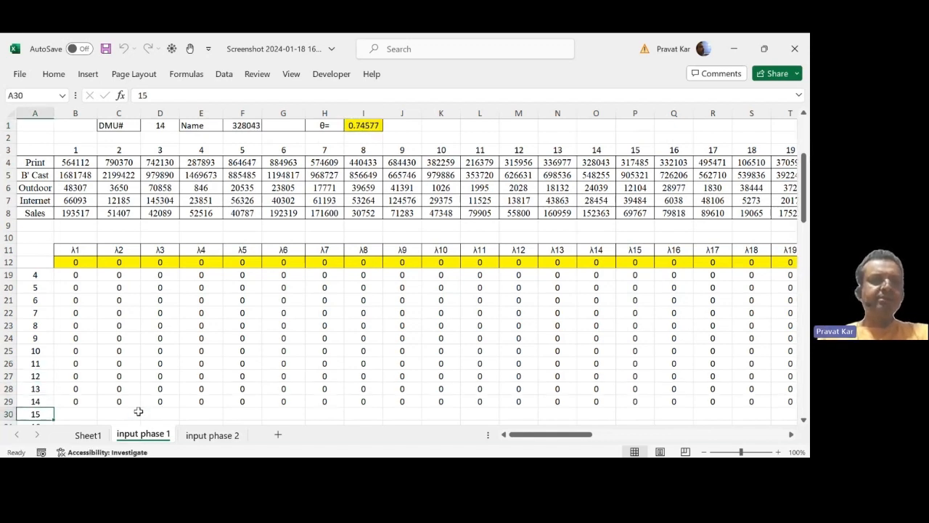
key(ctrl+q)
key(ctrl+q)
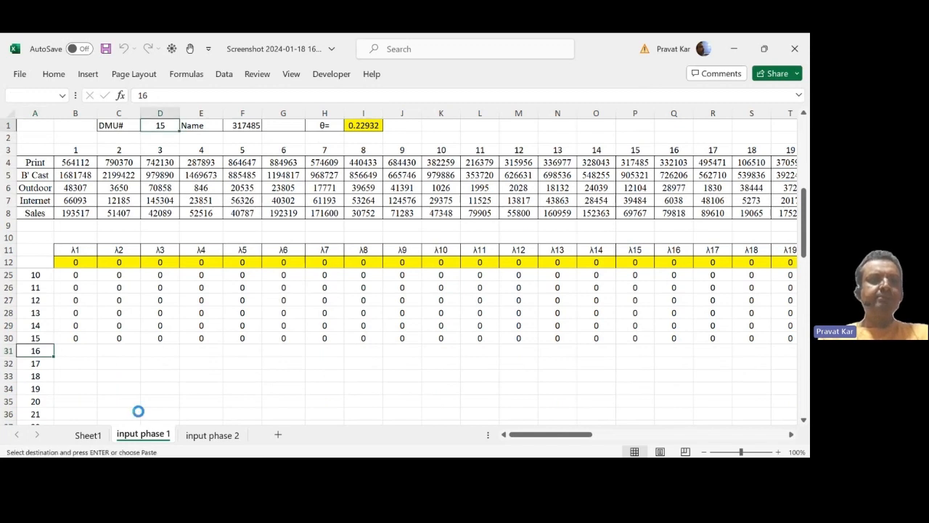
key(ctrl+q)
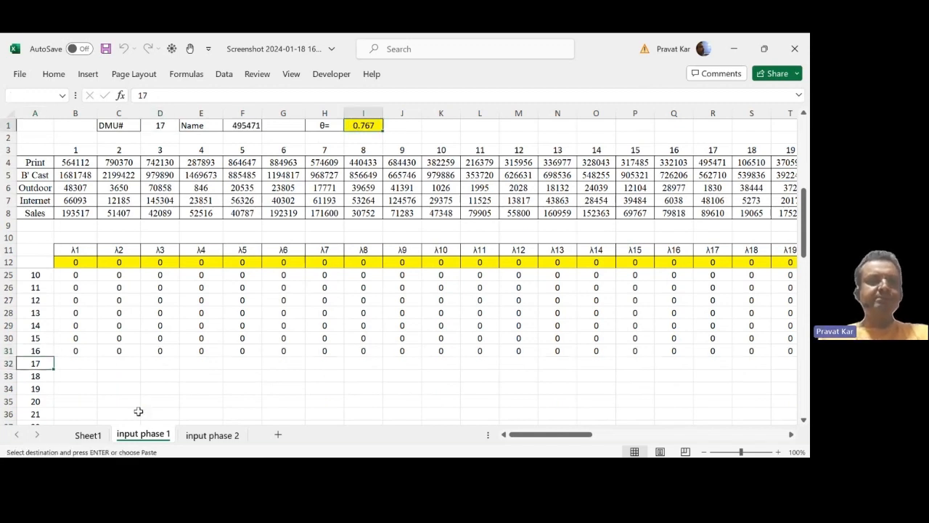
key(ctrl+q)
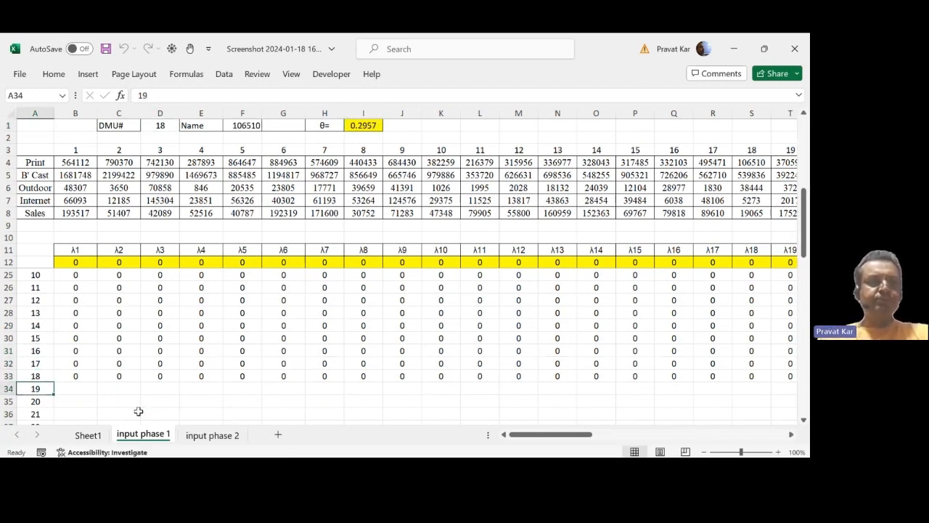
key(ctrl+q)
key(ctrl+q)
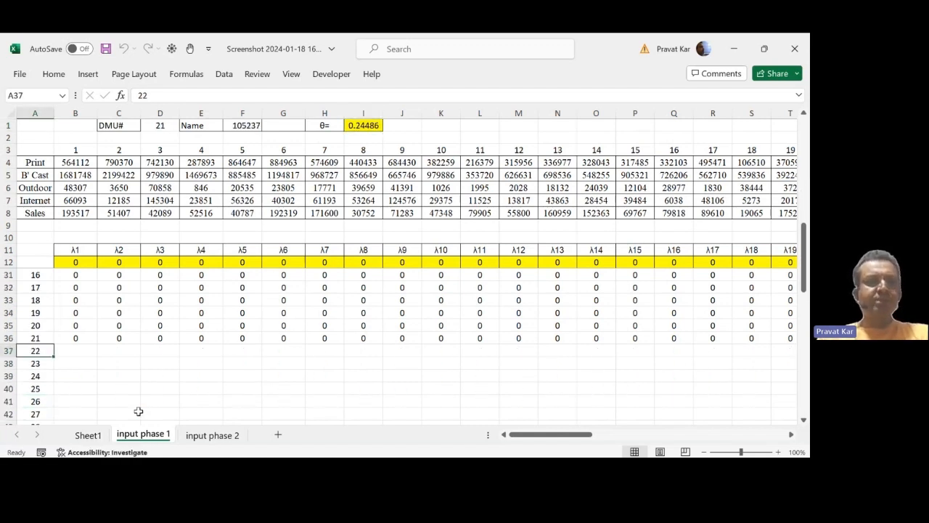
key(ctrl+q)
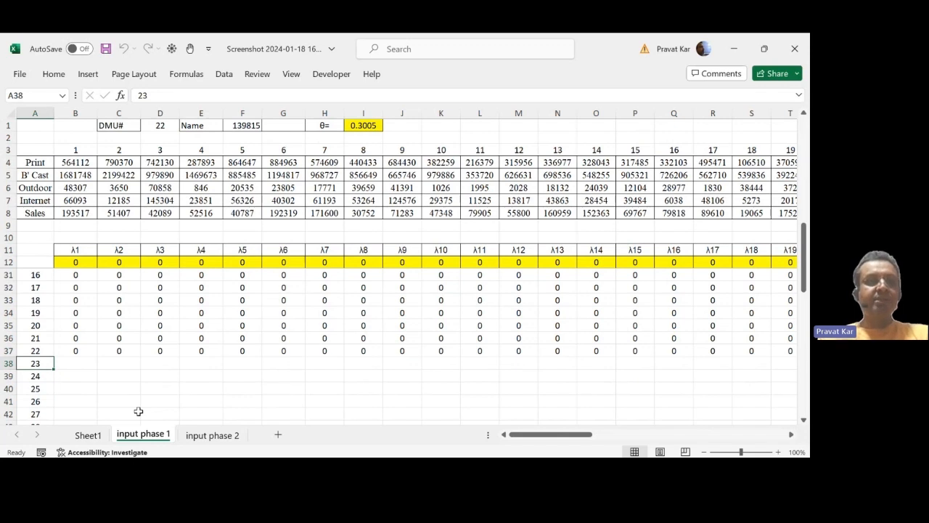
key(ctrl+q)
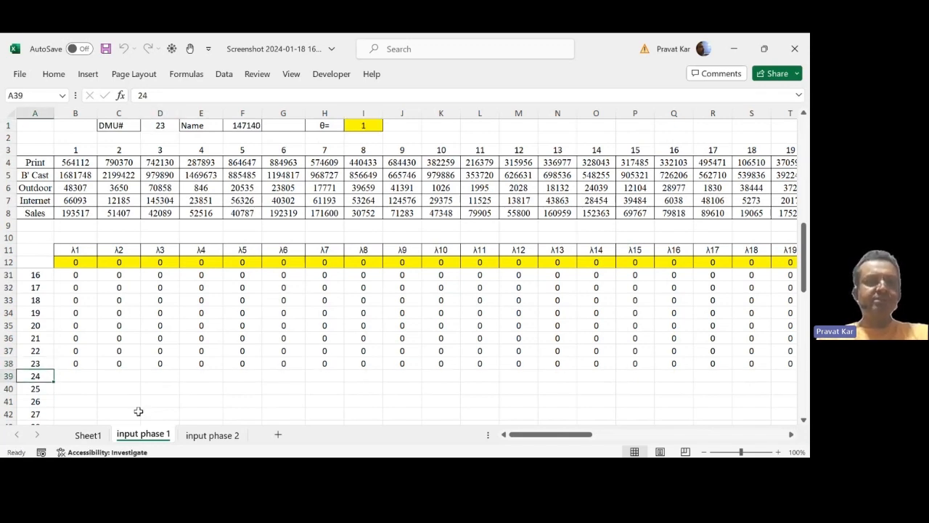
key(ctrl+q)
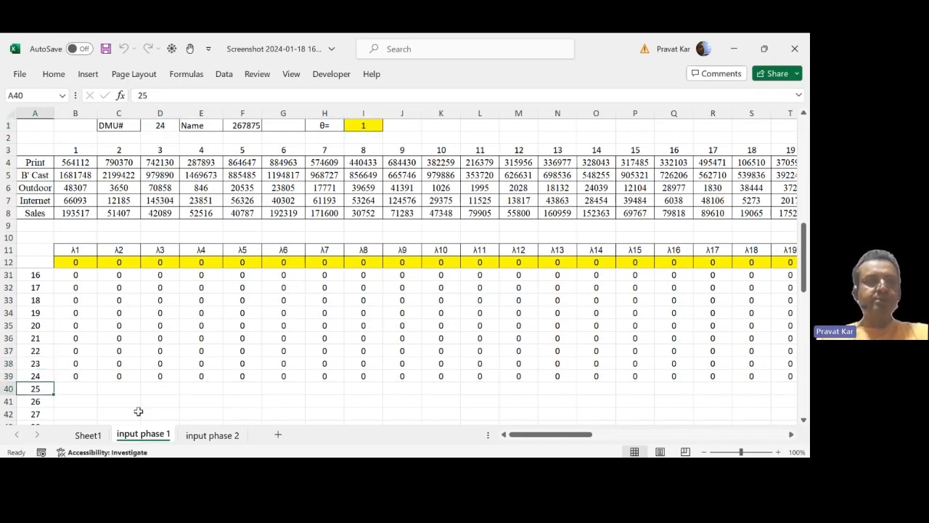
key(ctrl+q)
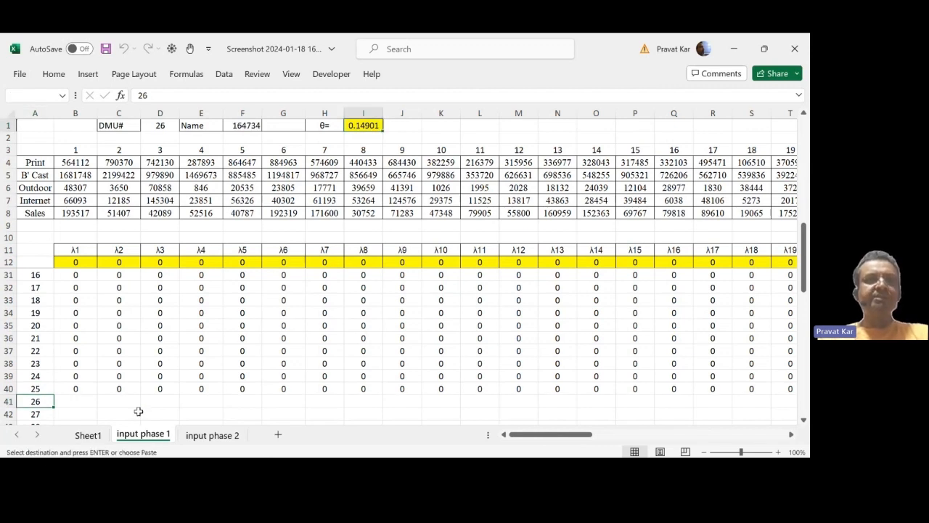
key(ctrl+q)
key(ctrl+q)
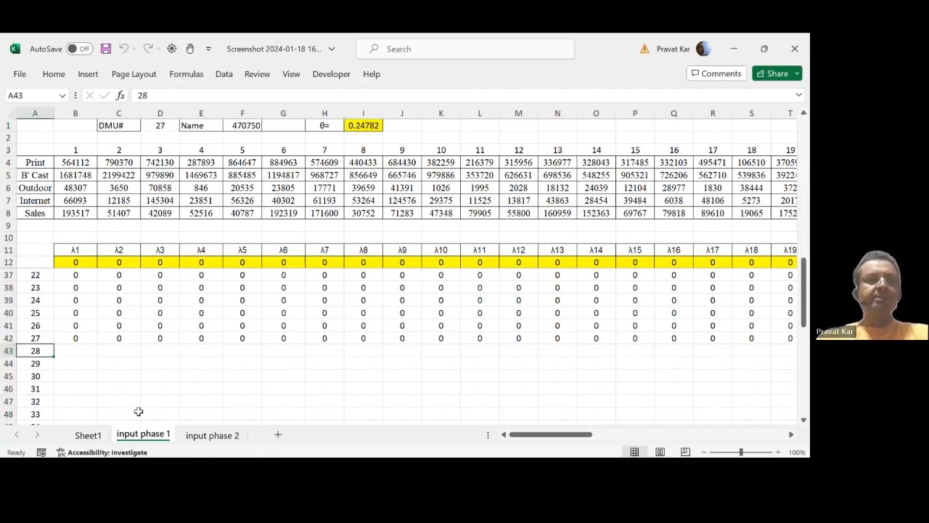
key(ctrl+q)
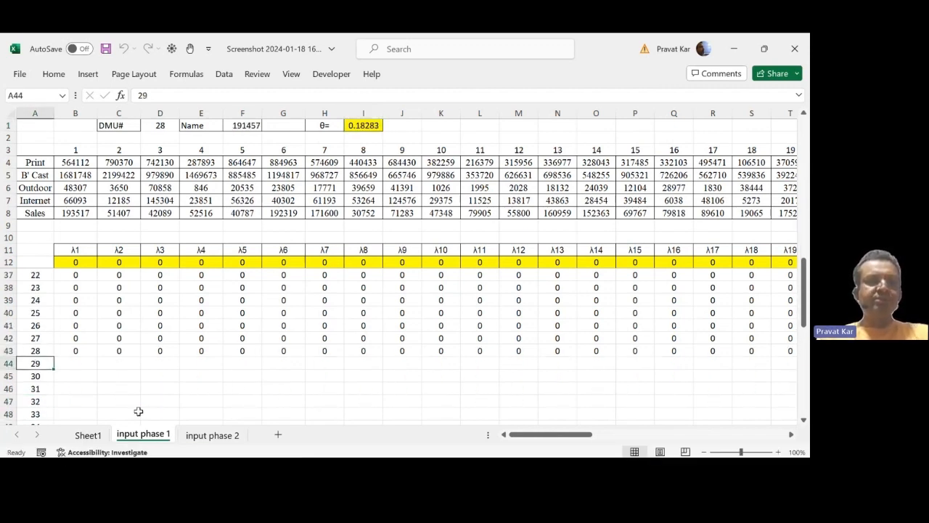
key(ctrl+q)
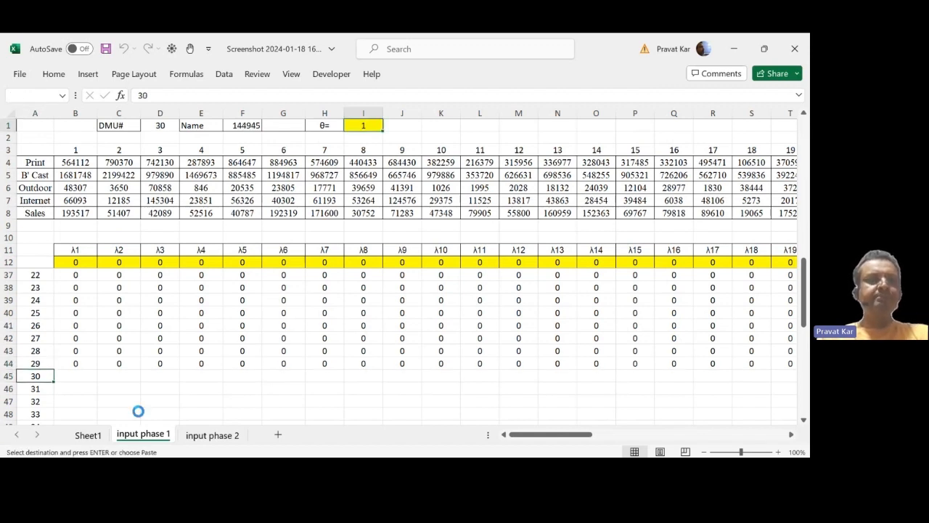
key(ctrl+q)
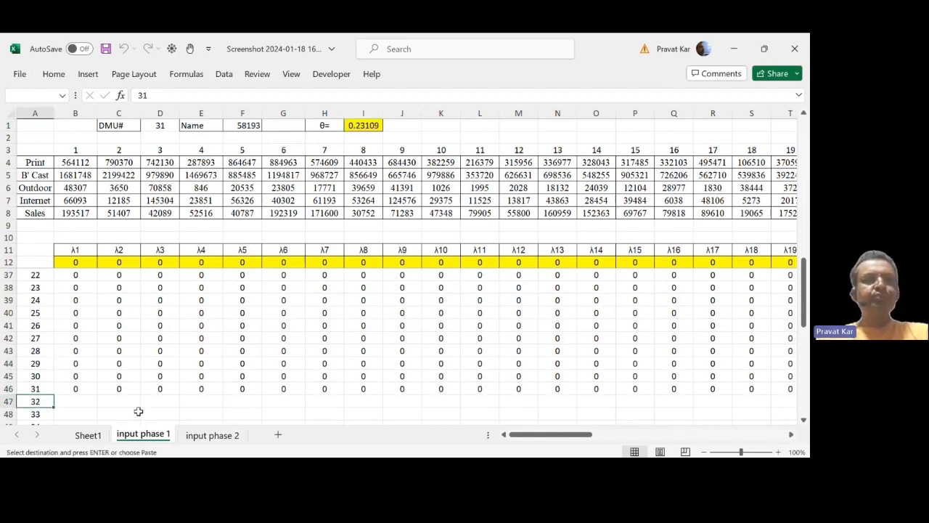
key(ctrl+q)
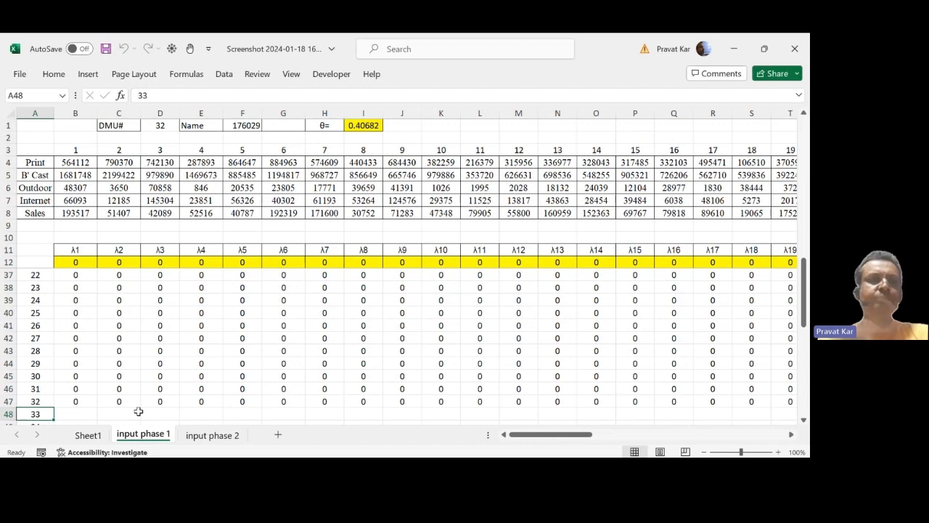
key(ctrl+q)
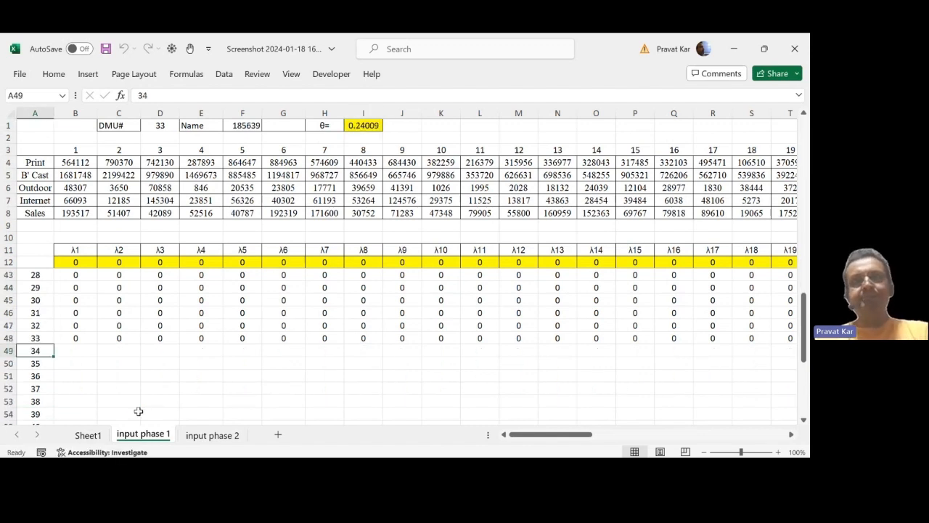
key(ctrl+q)
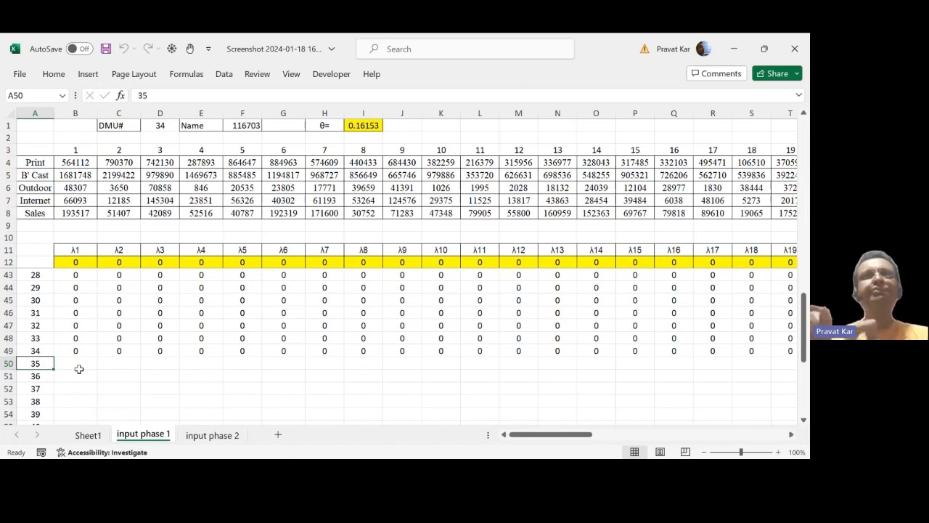
key(ctrl+q)
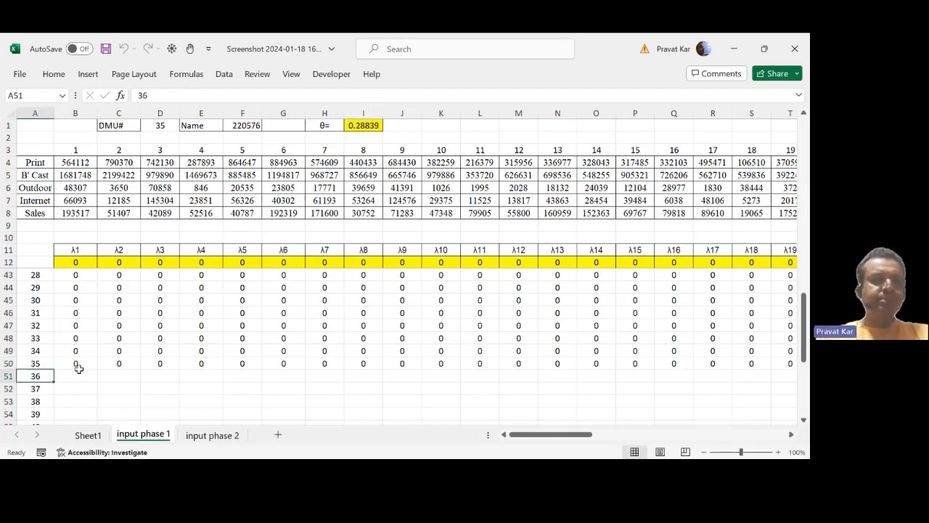
key(ctrl+q)
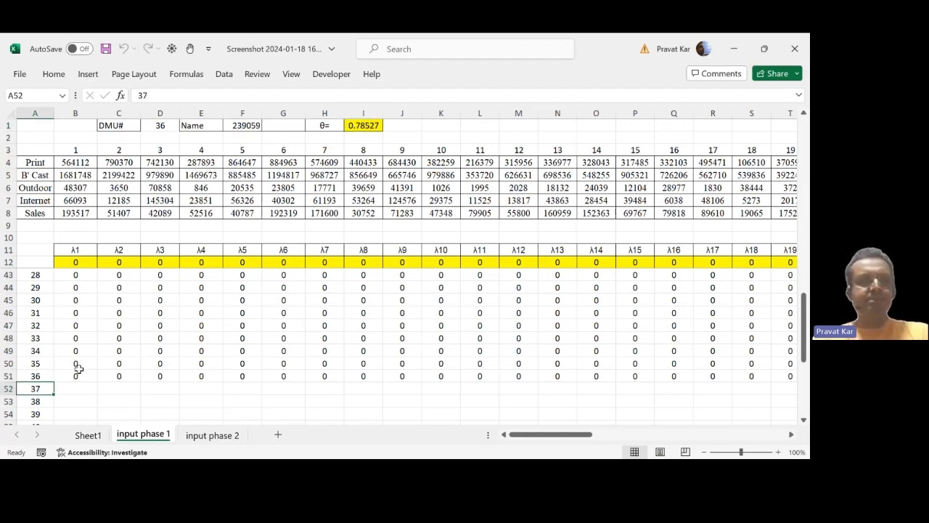
key(ctrl+q)
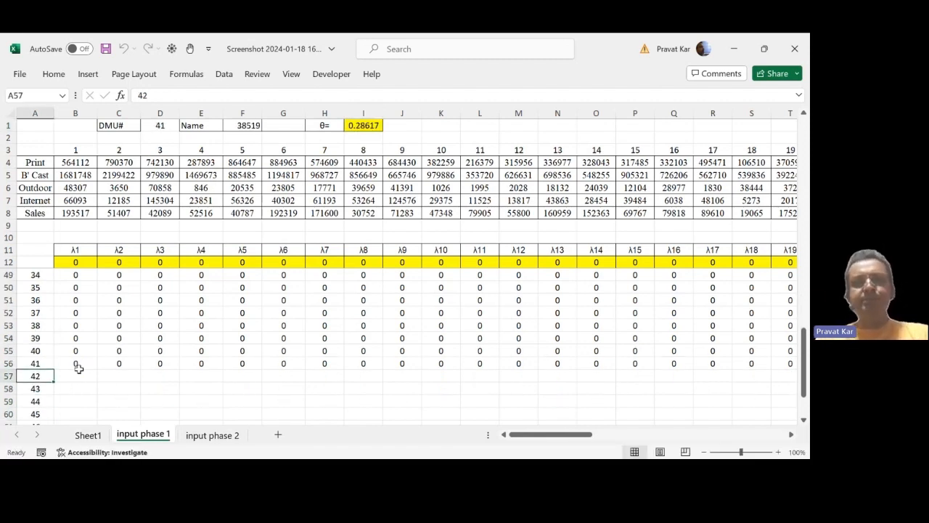
Step: Run Macro2 on the remaining DMUs 42 through 48 from A57 to fill rows 57 to 63, and review the recorded λ values
drag(568, 437, 624, 419)
mouse_move(806, 365)
mouse_down()
mouse_move(808, 146)
mouse_move(808, 349)
mouse_up()
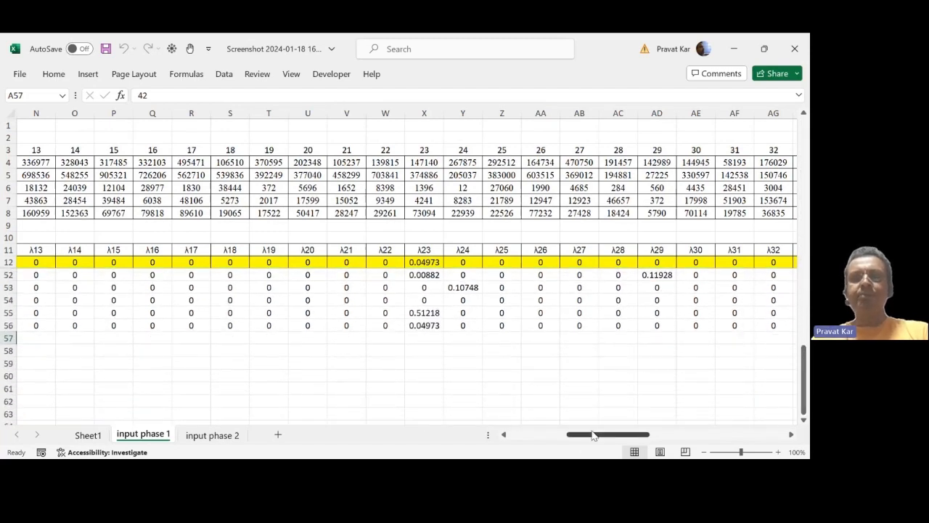
drag(593, 434, 534, 435)
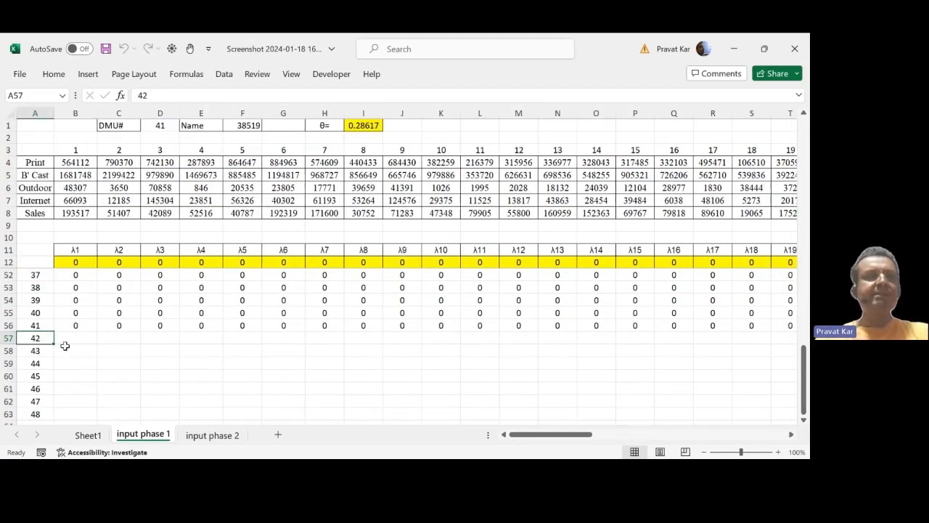
key(ctrl+q)
key(ctrl+q)
key(ctrl+q)
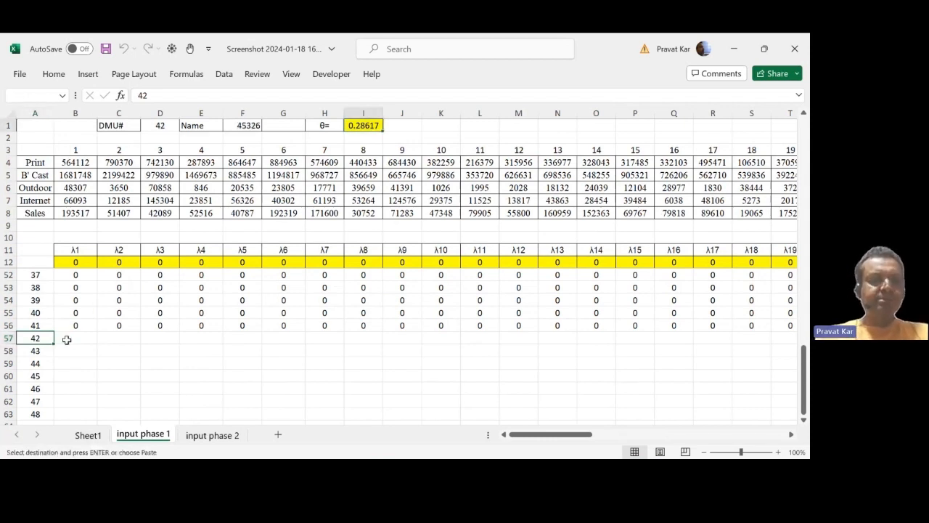
key(ctrl+q)
key(ctrl+q)
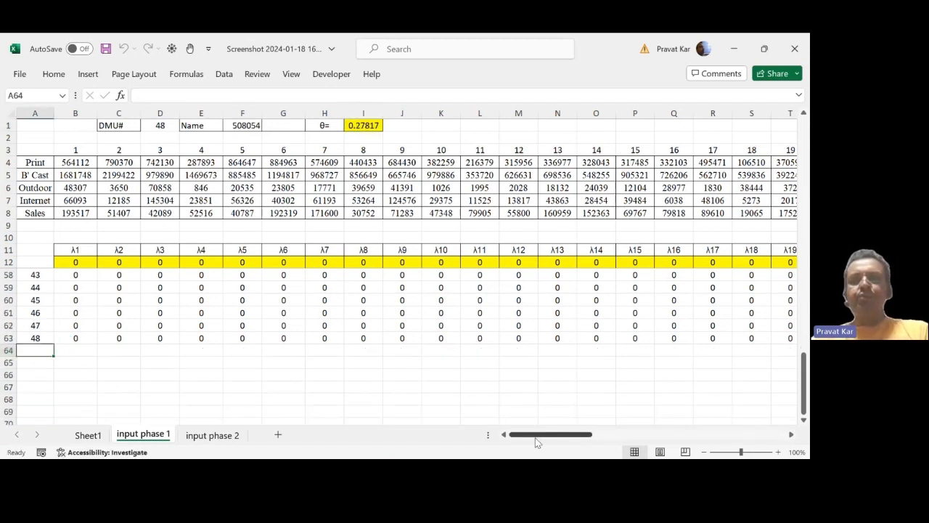
drag(540, 441, 630, 439)
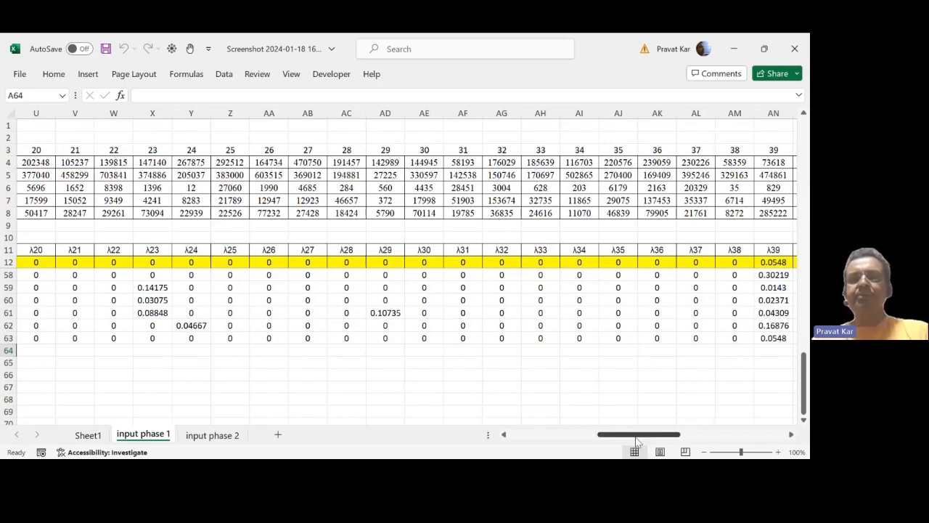
Step: Review the recorded rhs and theta block BG17:BK63, and examine the λ sum column, checking AX38, AX44 and AX54 against their theta values
drag(636, 440, 741, 440)
drag(762, 341, 611, 327)
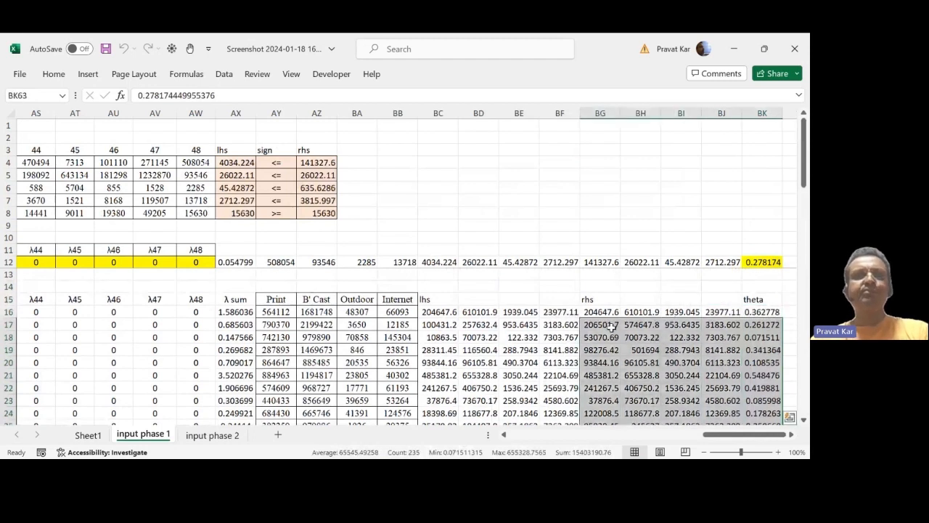
click(235, 300)
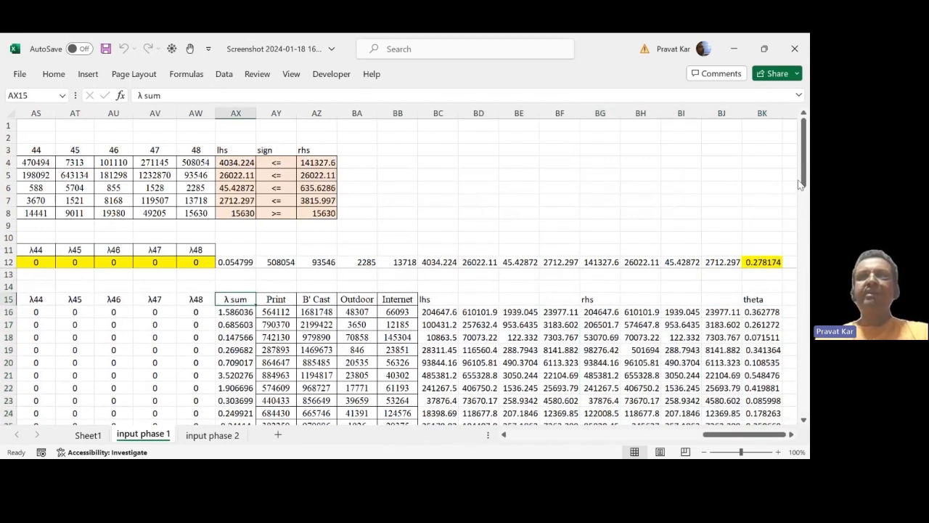
drag(803, 181, 796, 309)
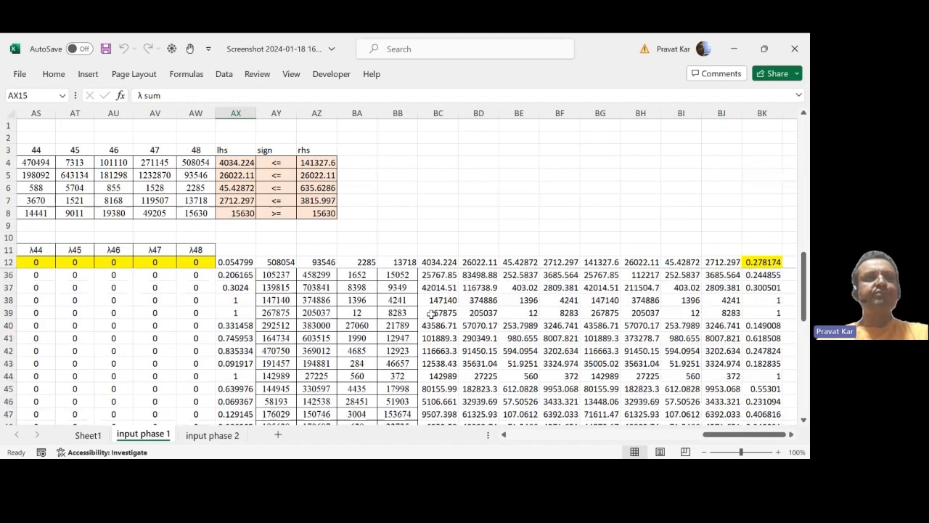
click(226, 301)
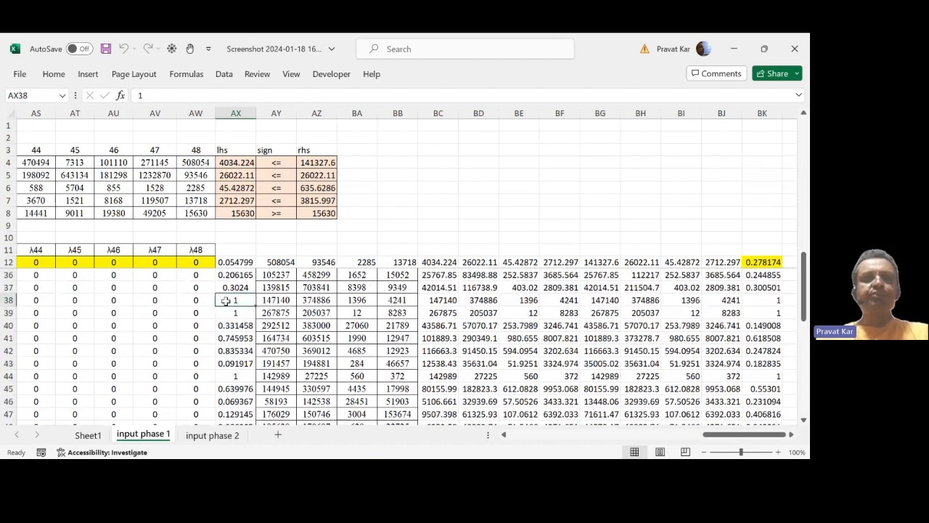
click(240, 374)
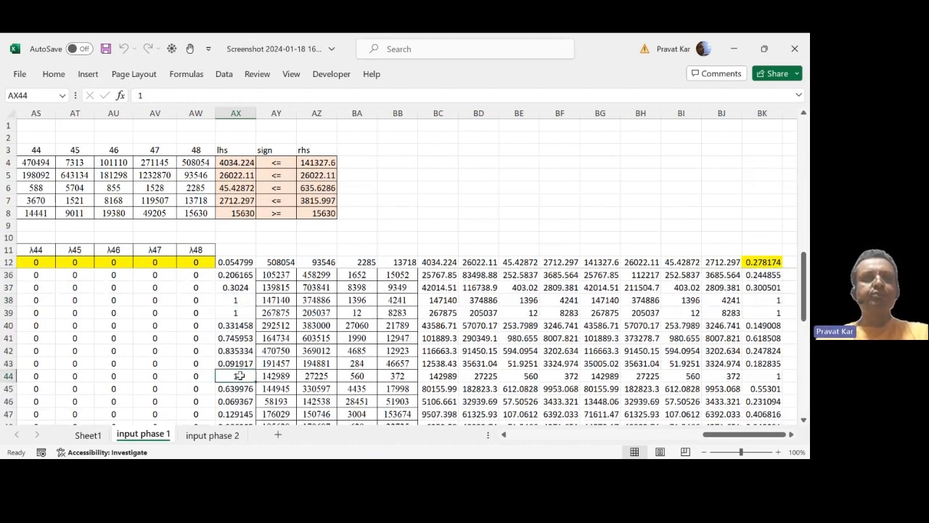
click(803, 419)
click(803, 419)
click(803, 420)
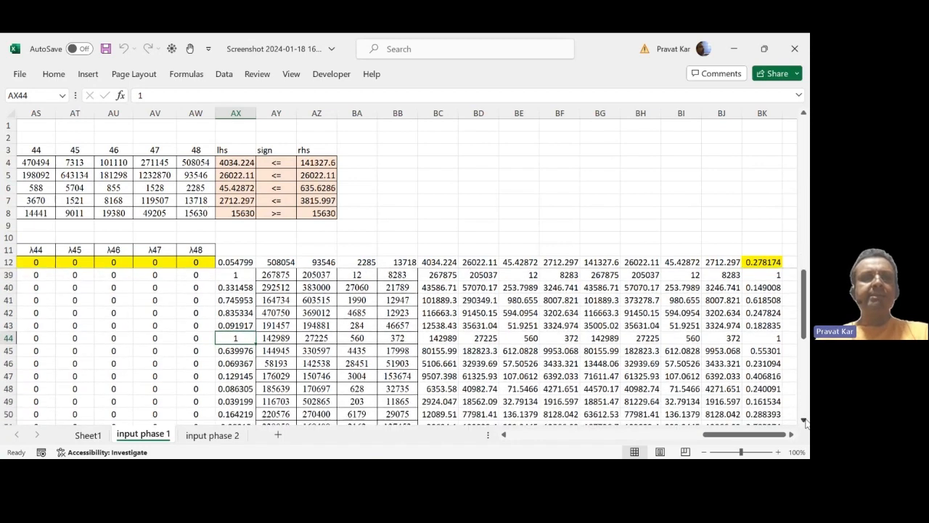
click(804, 420)
click(803, 420)
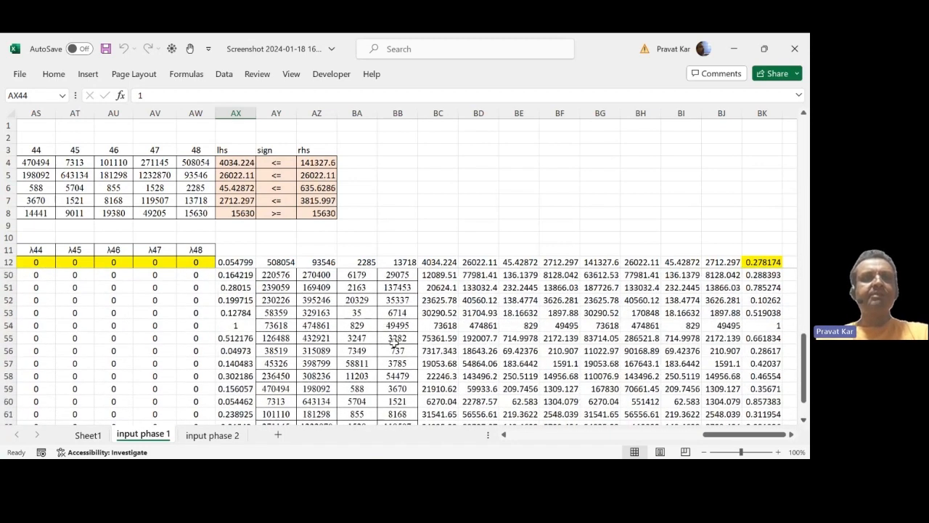
click(230, 327)
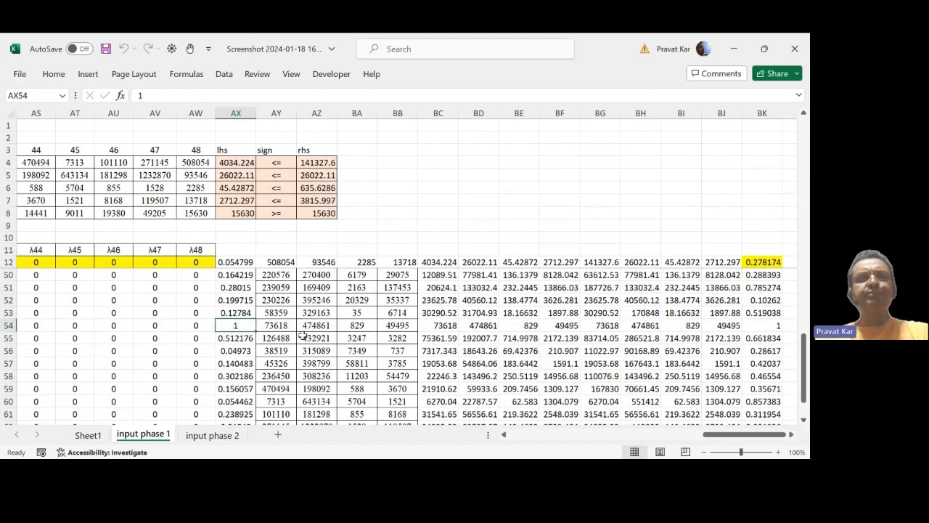
drag(724, 435, 505, 440)
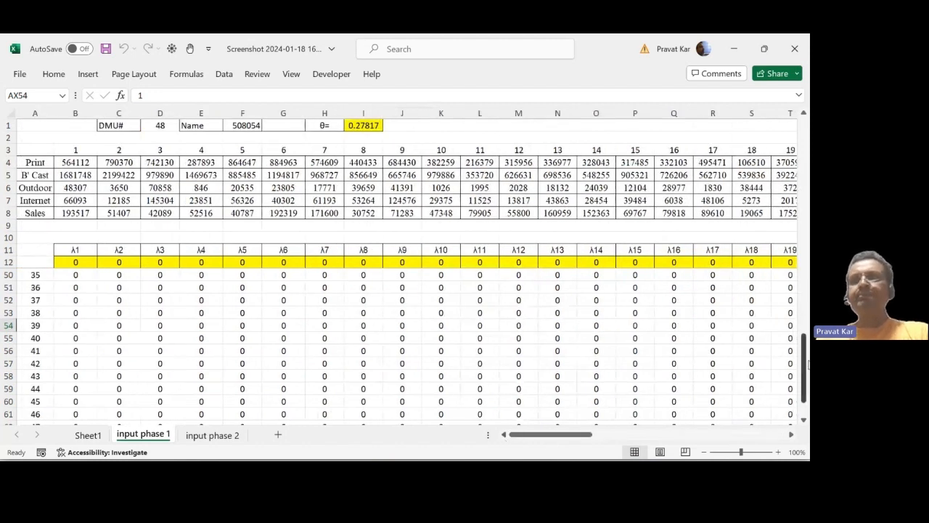
drag(804, 367, 804, 376)
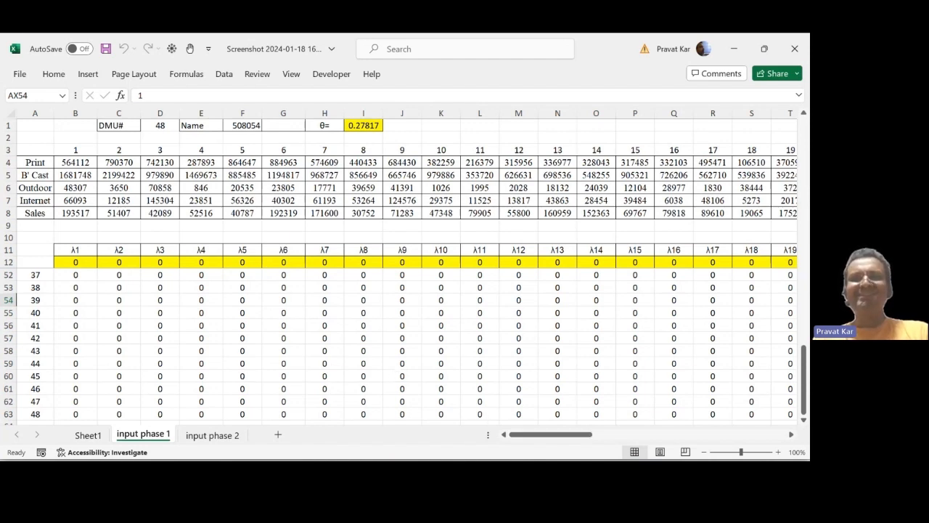
click(494, 474)
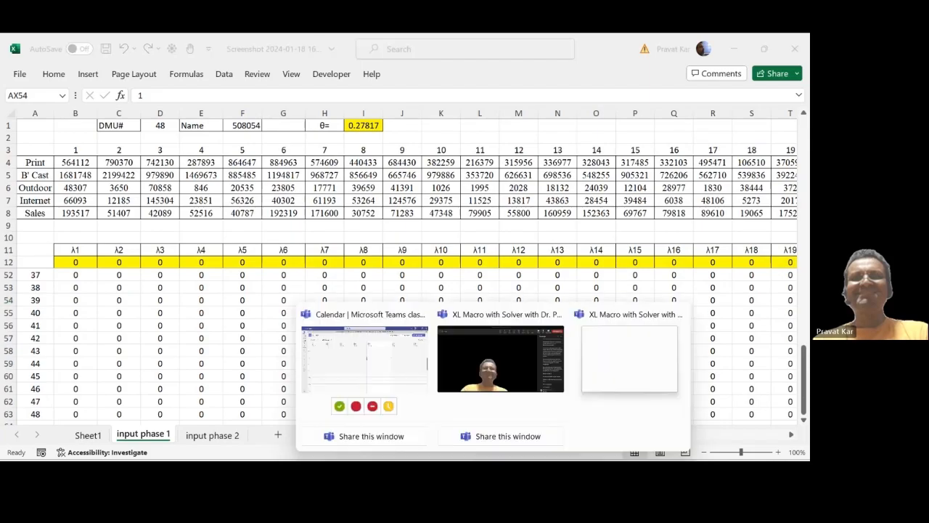
click(644, 393)
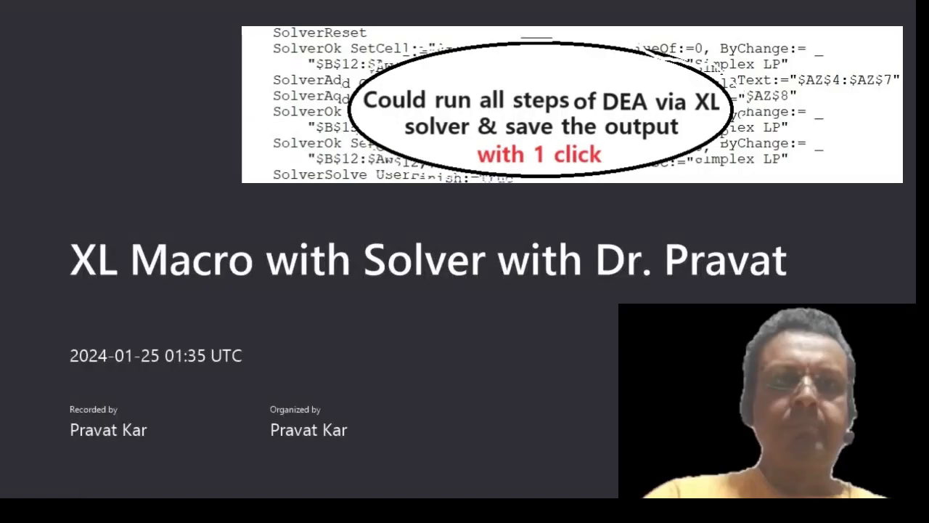